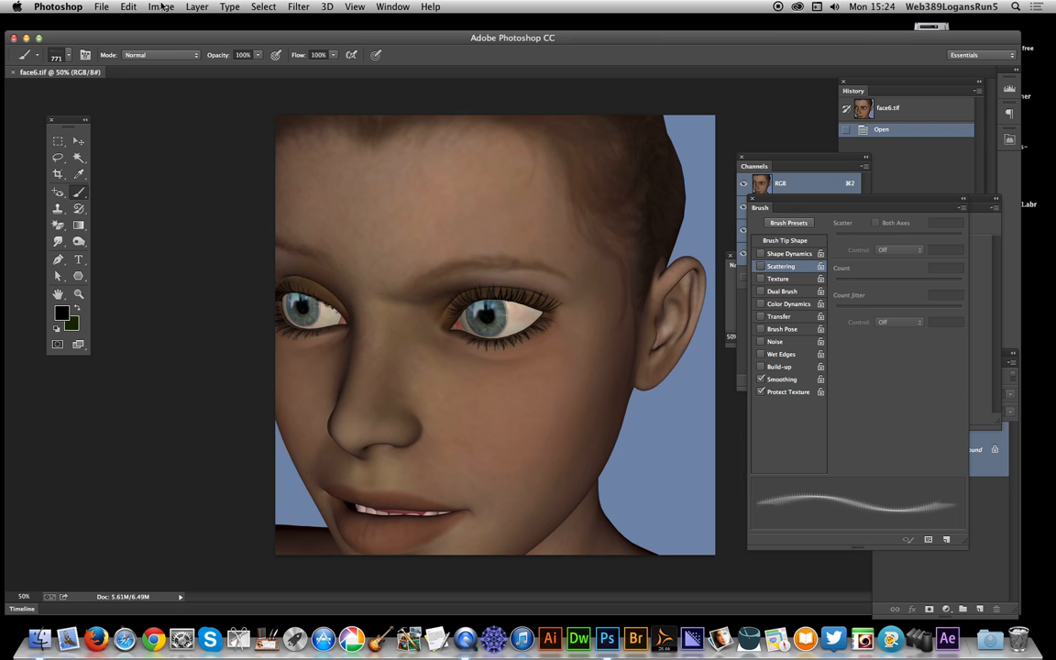
- Duplicate face6.tif as "face6 copy" and fill the whole copy with white at 100% opacity in Normal mode
{"action": "left_click", "coordinate": [177, 168]}
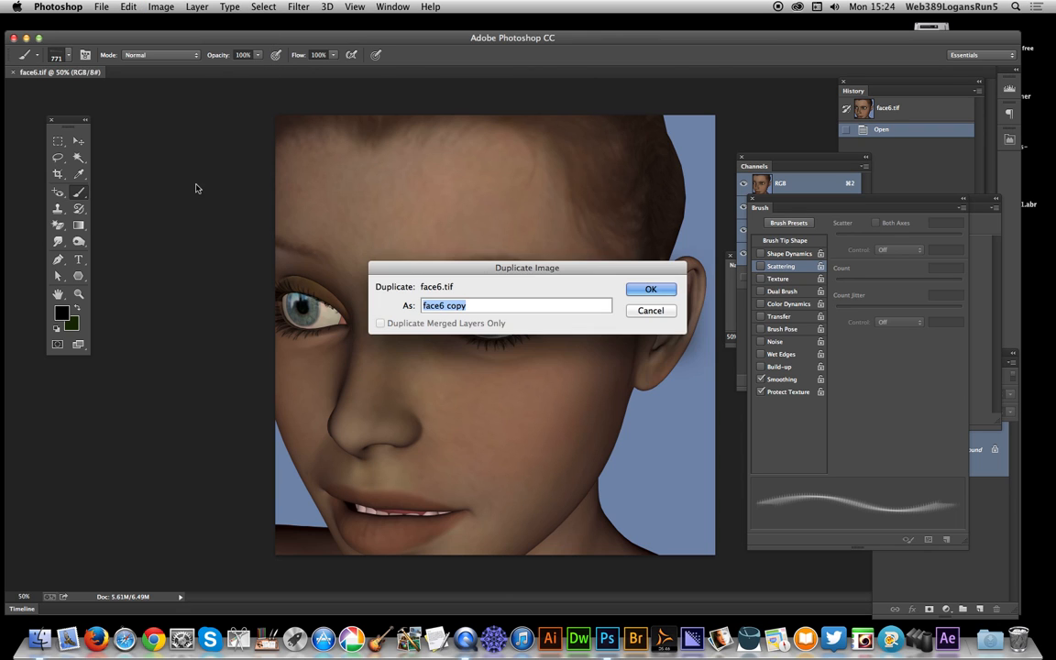
{"action": "left_click", "coordinate": [653, 290]}
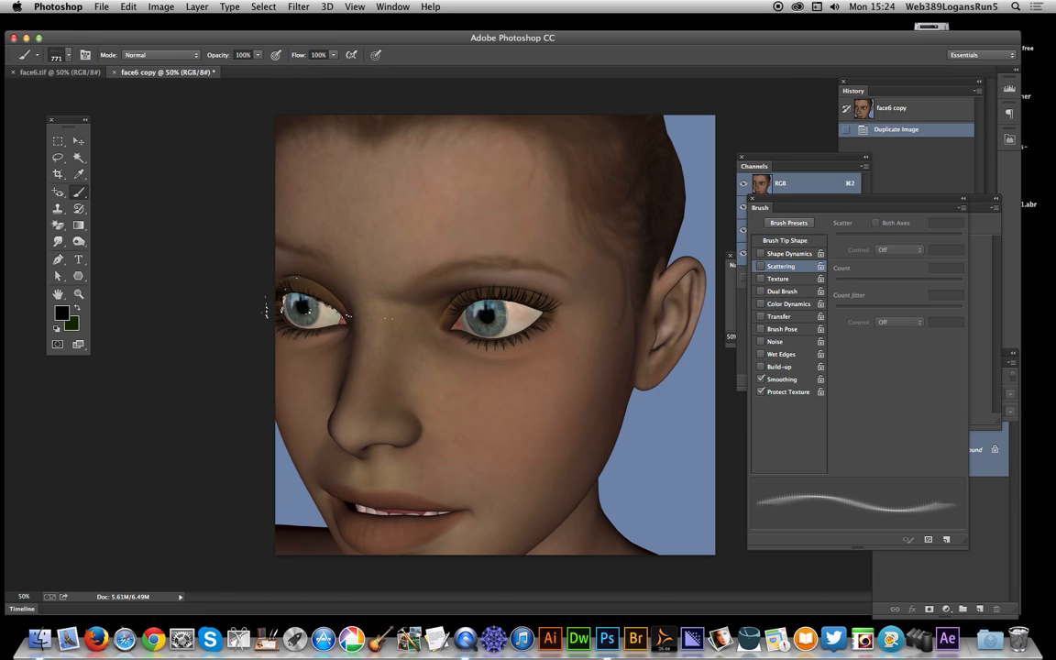
{"action": "left_click", "coordinate": [128, 7]}
{"action": "left_click", "coordinate": [139, 196]}
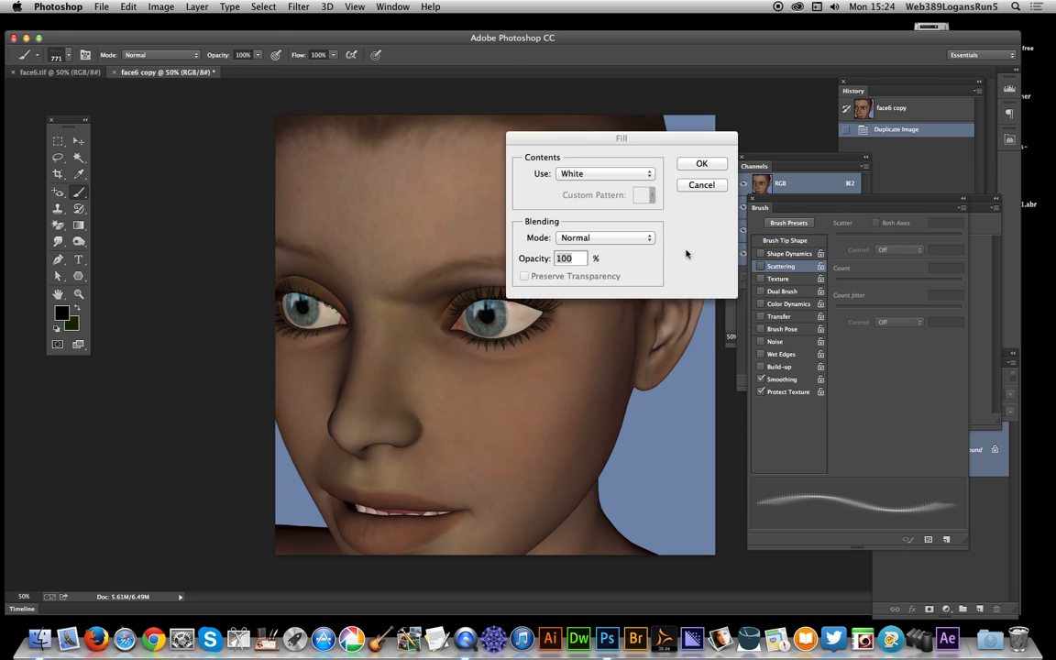
{"action": "left_click", "coordinate": [699, 162]}
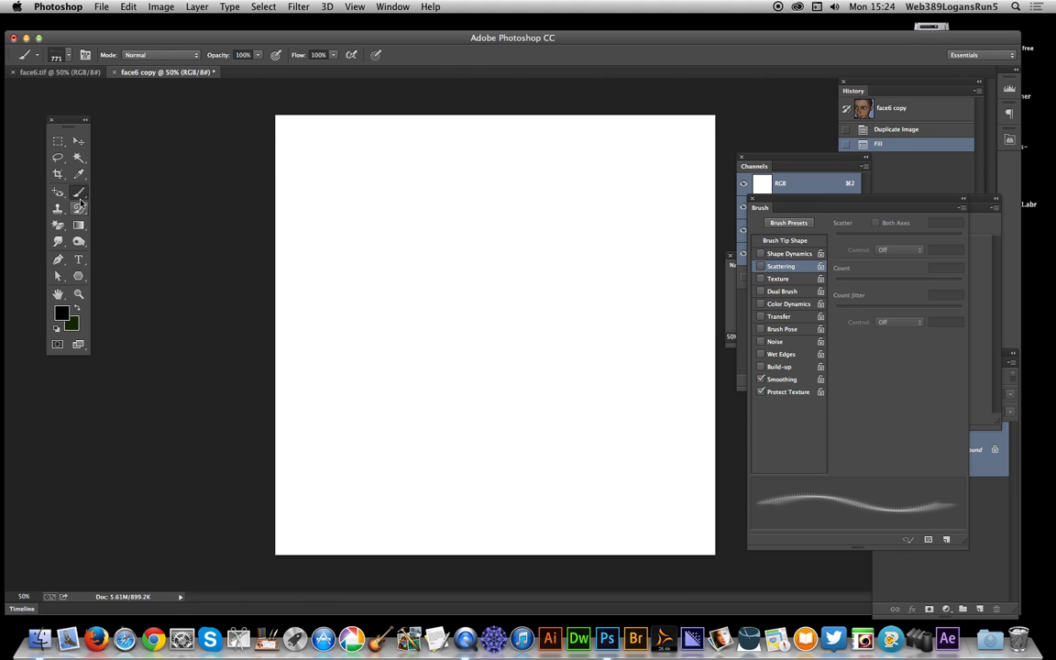
- Enable Shape Dynamics and 807% Scattering for the 771 px brush and cover the white canvas with scattered black marks
{"action": "left_click", "coordinate": [69, 57]}
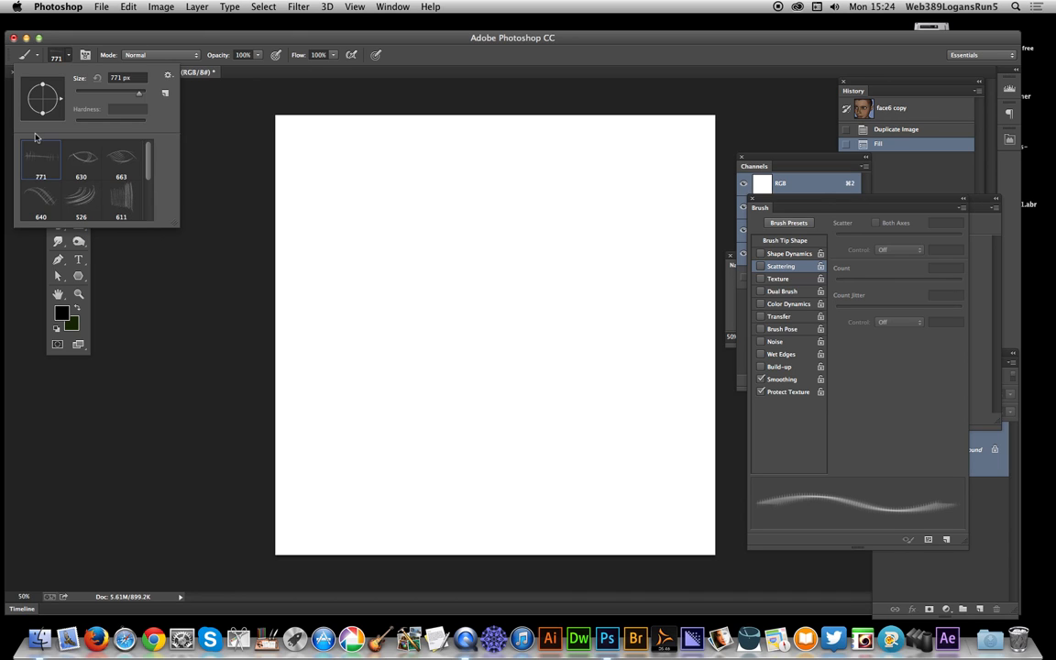
{"action": "left_click", "coordinate": [796, 200]}
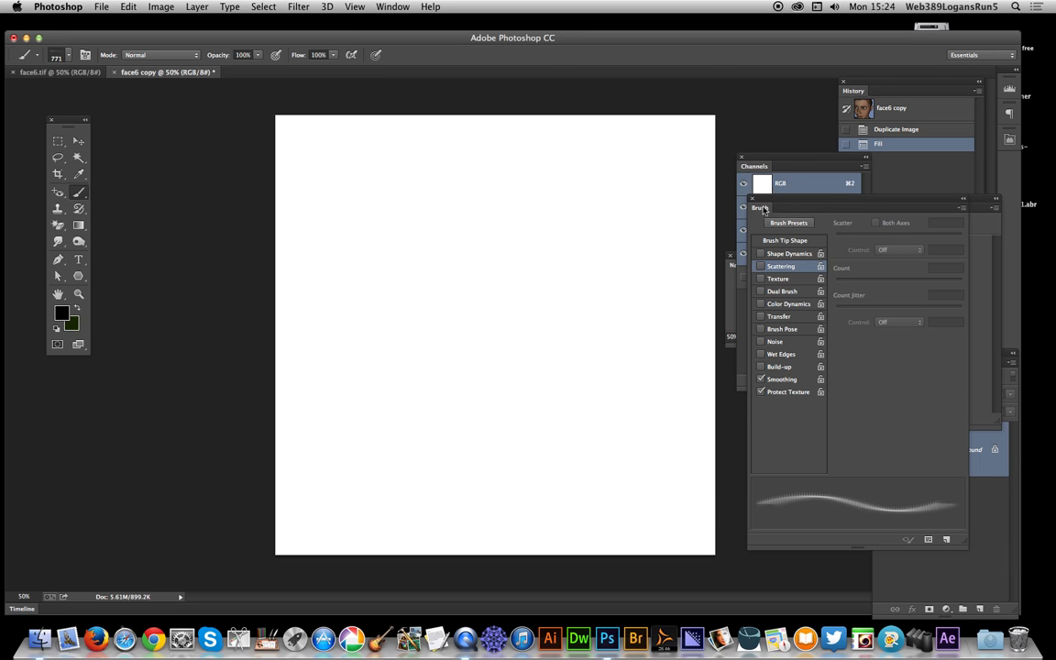
{"action": "left_click", "coordinate": [392, 6]}
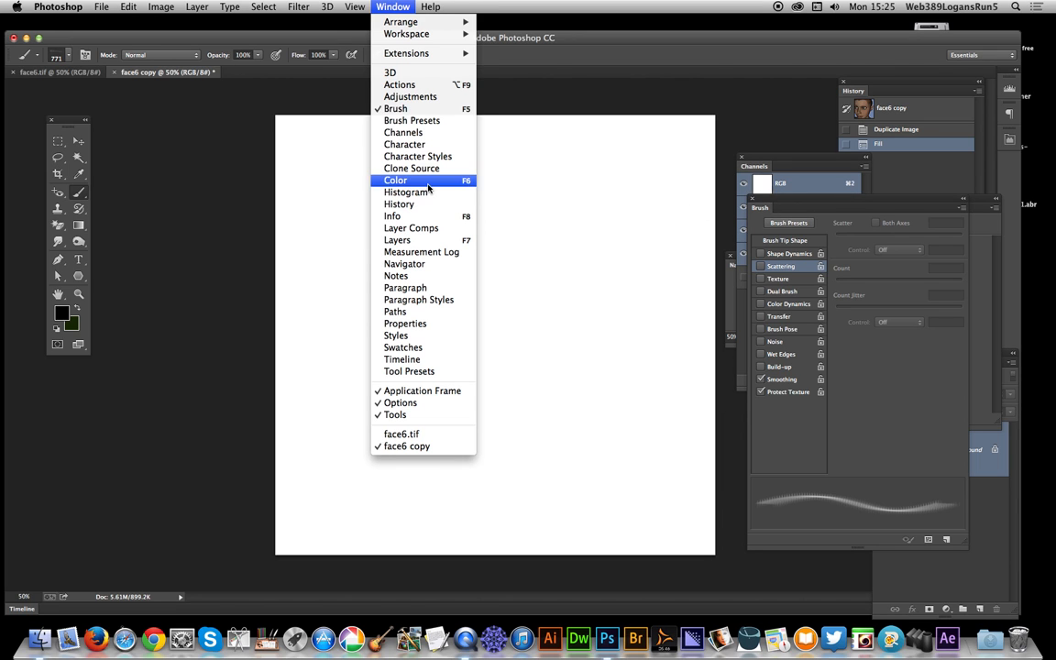
{"action": "left_click", "coordinate": [782, 258]}
{"action": "left_click", "coordinate": [783, 255]}
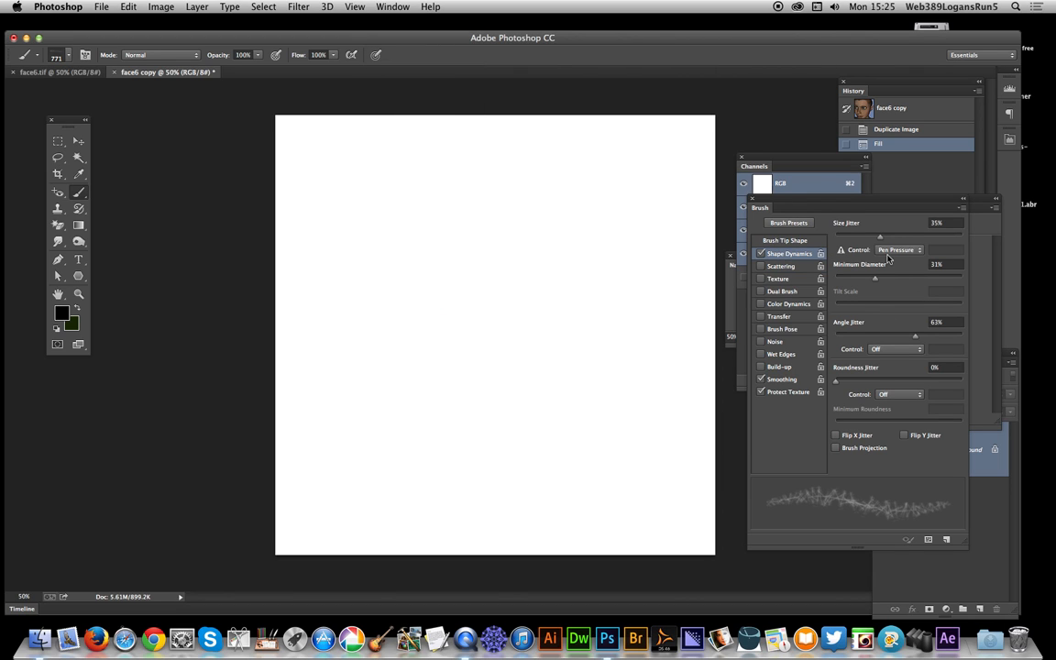
{"action": "left_click_drag", "start_coordinate": [915, 340], "coordinate": [919, 339]}
{"action": "left_click", "coordinate": [777, 266]}
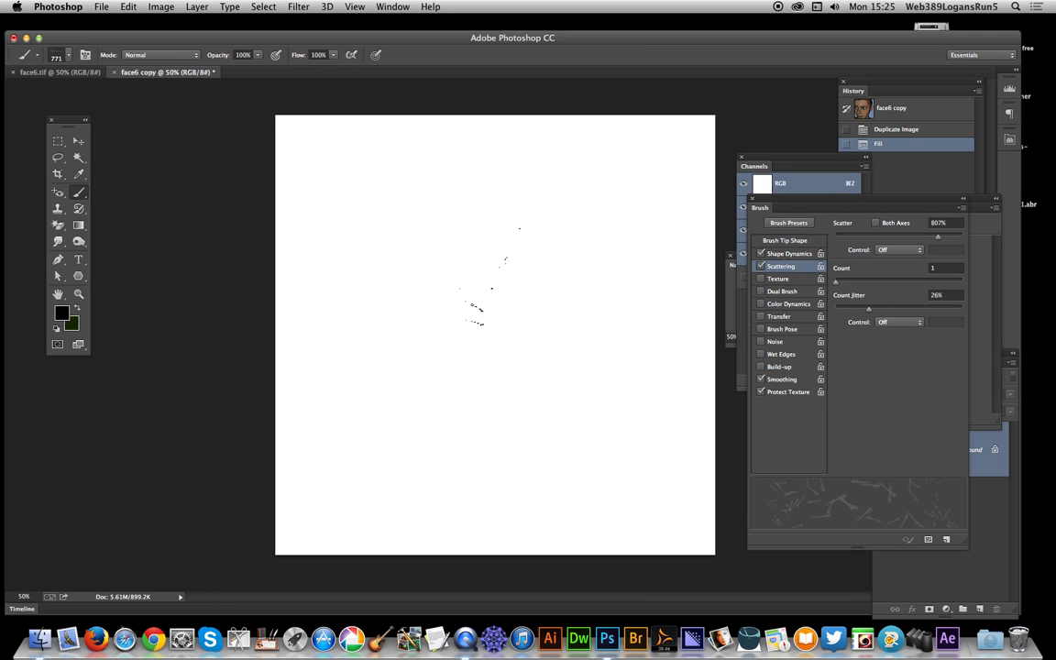
{"action": "mouse_move", "coordinate": [335, 169]}
{"action": "left_mouse_down"}
{"action": "mouse_move", "coordinate": [597, 336]}
{"action": "mouse_move", "coordinate": [529, 204]}
{"action": "mouse_move", "coordinate": [545, 229]}
{"action": "mouse_move", "coordinate": [551, 197]}
{"action": "mouse_move", "coordinate": [410, 192]}
{"action": "mouse_move", "coordinate": [637, 422]}
{"action": "mouse_move", "coordinate": [467, 425]}
{"action": "mouse_move", "coordinate": [539, 364]}
{"action": "mouse_move", "coordinate": [588, 352]}
{"action": "mouse_move", "coordinate": [662, 392]}
{"action": "mouse_move", "coordinate": [584, 437]}
{"action": "mouse_move", "coordinate": [568, 473]}
{"action": "mouse_move", "coordinate": [678, 490]}
{"action": "mouse_move", "coordinate": [643, 539]}
{"action": "mouse_move", "coordinate": [708, 521]}
{"action": "mouse_move", "coordinate": [662, 523]}
{"action": "mouse_move", "coordinate": [564, 438]}
{"action": "mouse_move", "coordinate": [679, 449]}
{"action": "mouse_move", "coordinate": [690, 495]}
{"action": "mouse_move", "coordinate": [691, 445]}
{"action": "mouse_move", "coordinate": [440, 466]}
{"action": "mouse_move", "coordinate": [337, 422]}
{"action": "mouse_move", "coordinate": [431, 459]}
{"action": "mouse_move", "coordinate": [353, 408]}
{"action": "mouse_move", "coordinate": [378, 334]}
{"action": "mouse_move", "coordinate": [504, 541]}
{"action": "mouse_move", "coordinate": [390, 500]}
{"action": "mouse_move", "coordinate": [383, 472]}
{"action": "mouse_move", "coordinate": [424, 504]}
{"action": "mouse_move", "coordinate": [401, 524]}
{"action": "mouse_move", "coordinate": [491, 499]}
{"action": "mouse_move", "coordinate": [378, 482]}
{"action": "mouse_move", "coordinate": [472, 541]}
{"action": "mouse_move", "coordinate": [558, 503]}
{"action": "mouse_move", "coordinate": [687, 393]}
{"action": "left_mouse_up"}
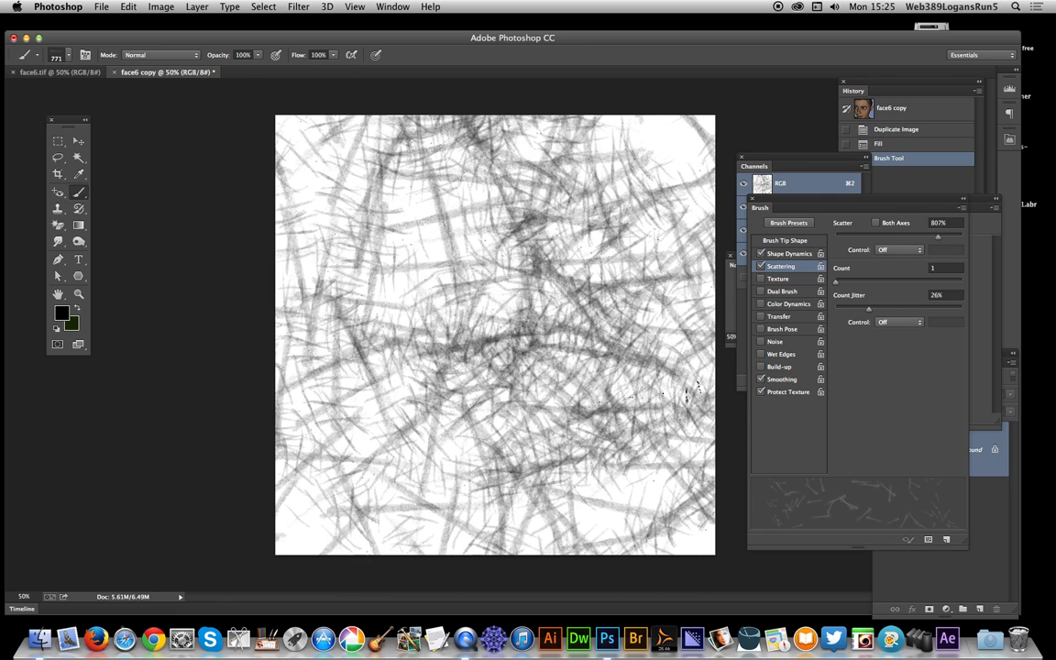
- Define the scattered brush texture as a pattern named "face6 copy"
{"action": "left_click", "coordinate": [129, 6]}
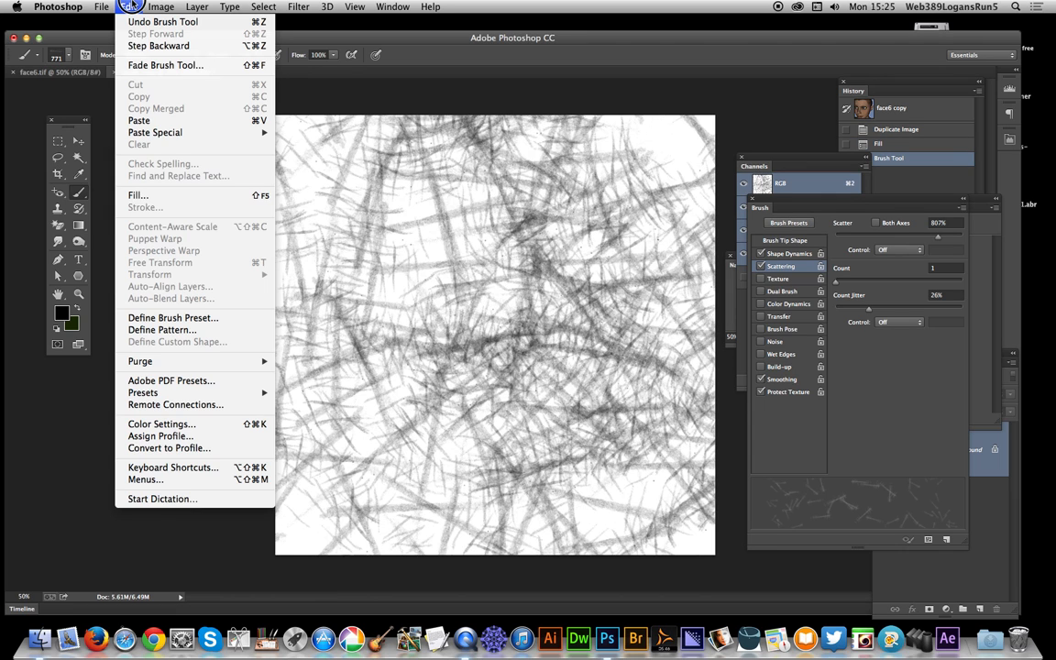
{"action": "left_click", "coordinate": [177, 330]}
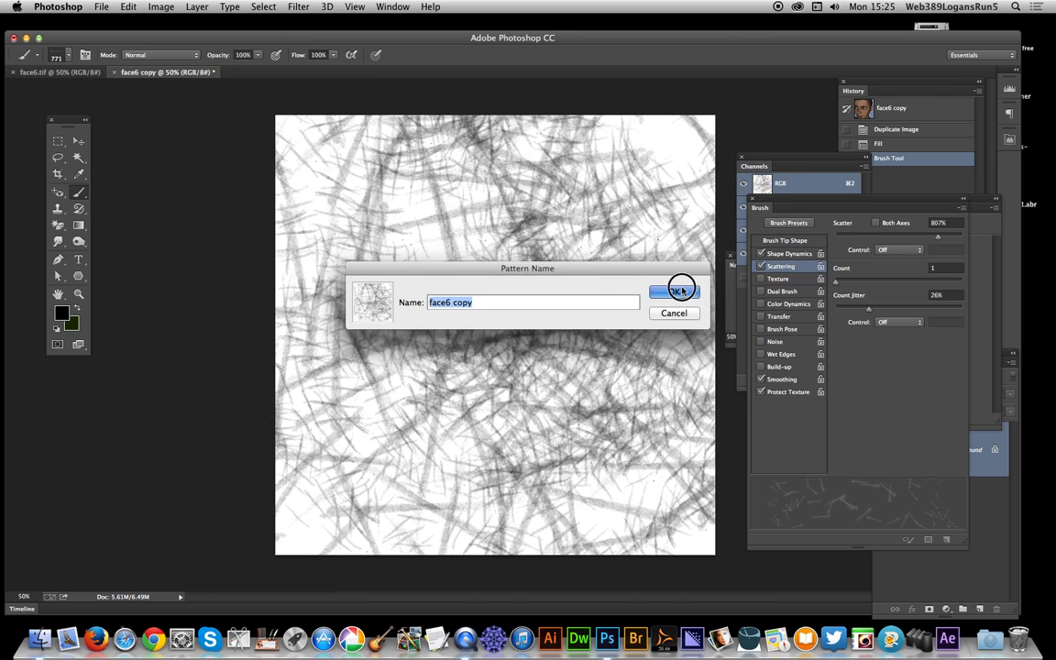
{"action": "left_click", "coordinate": [610, 261]}
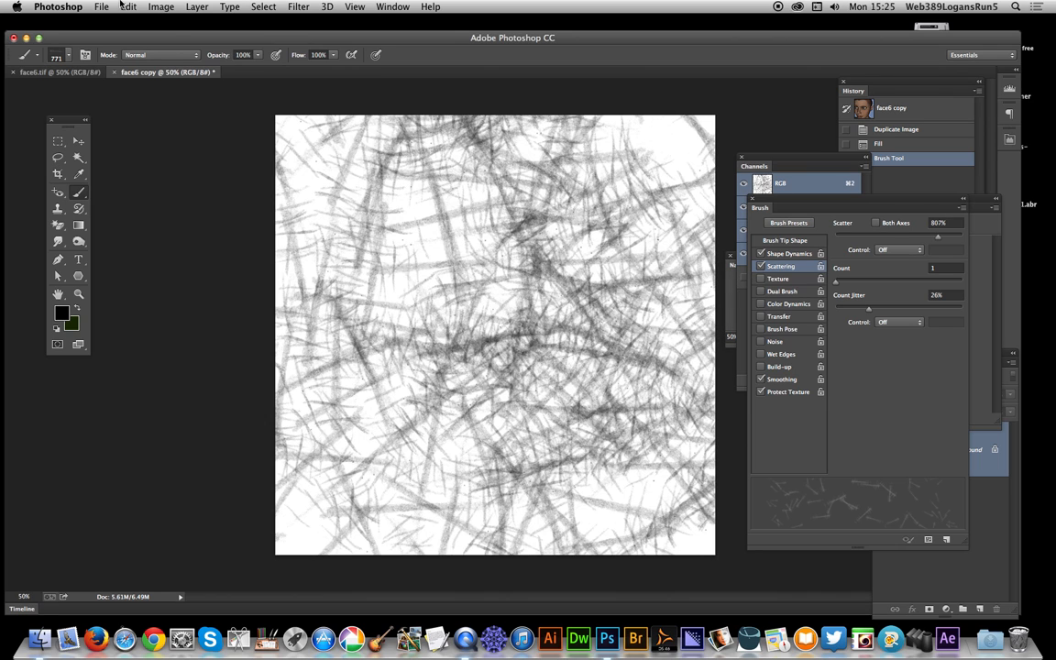
- Apply the Poster Edges filter to the texture with edge thickness 5, edge intensity 8 and posterization 3
{"action": "left_click", "coordinate": [299, 6]}
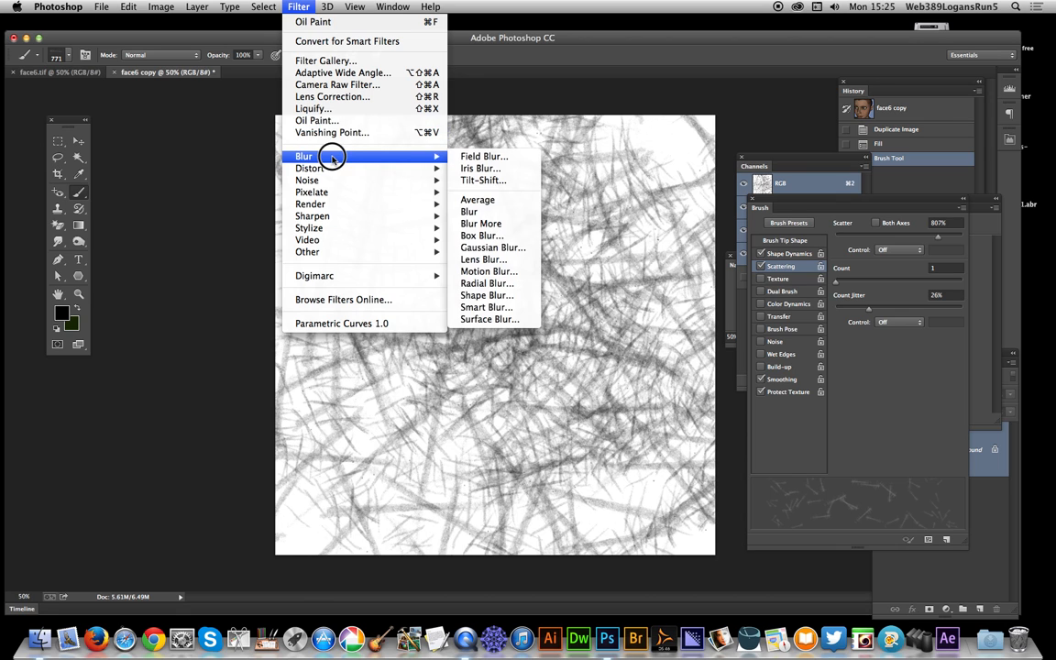
{"action": "left_click", "coordinate": [325, 63]}
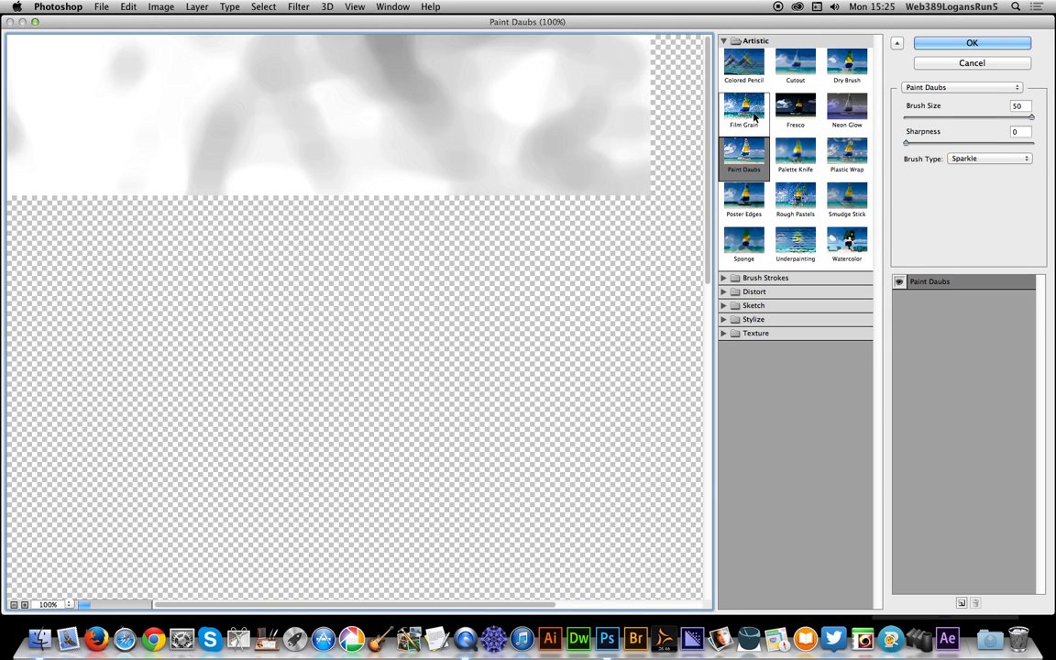
{"action": "left_click", "coordinate": [740, 200]}
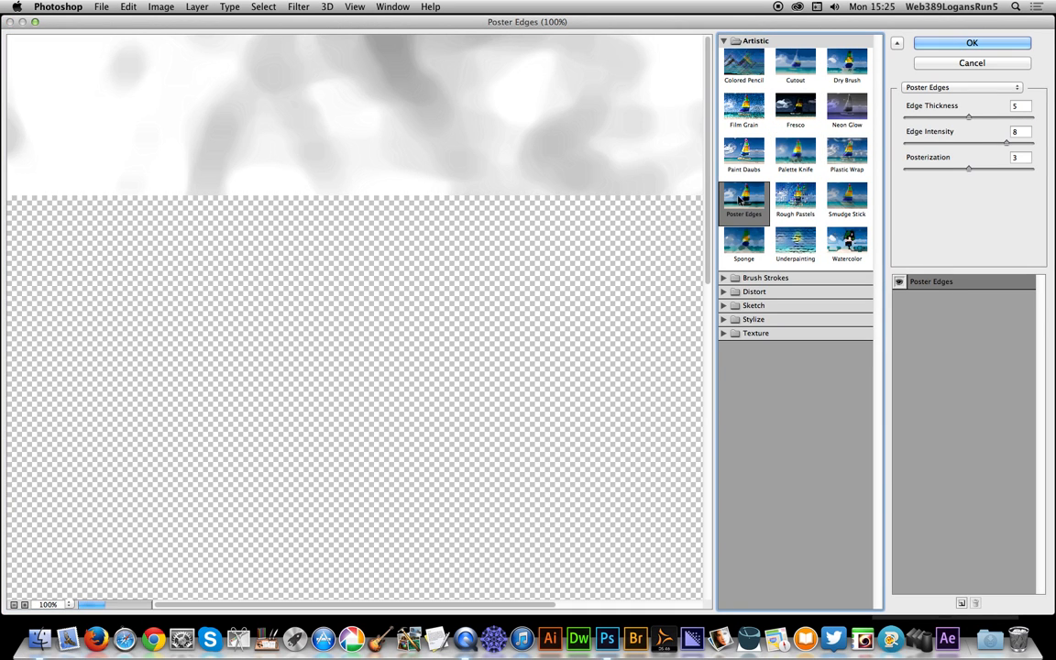
{"action": "left_click", "coordinate": [972, 43]}
- Define the poster-edged version of the texture as another pattern named "face6 copy"
{"action": "left_click", "coordinate": [128, 7]}
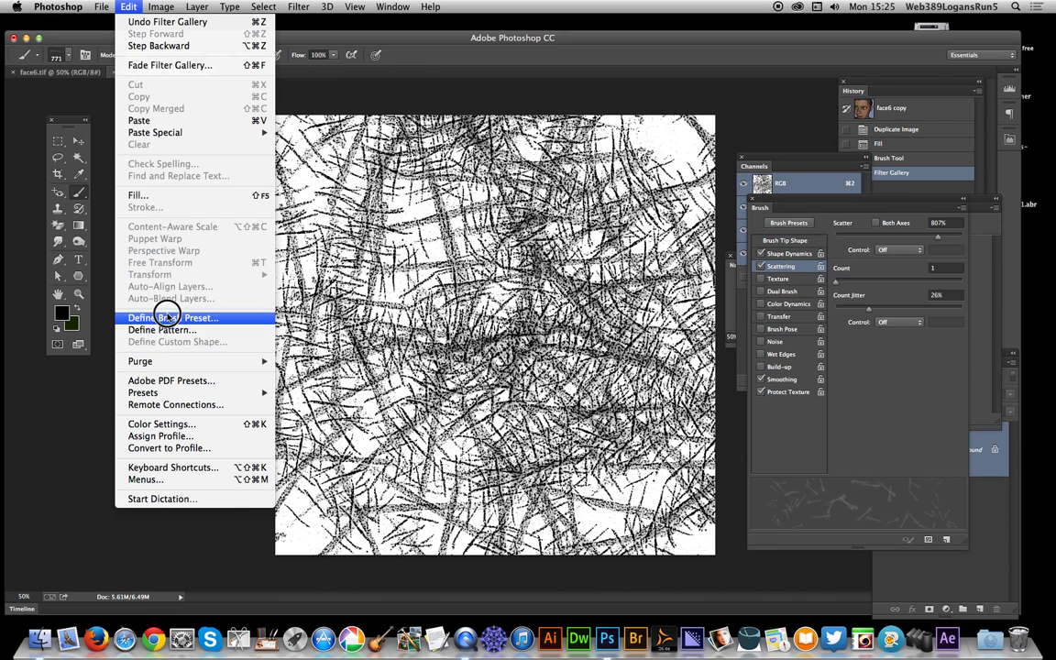
{"action": "left_click", "coordinate": [170, 329]}
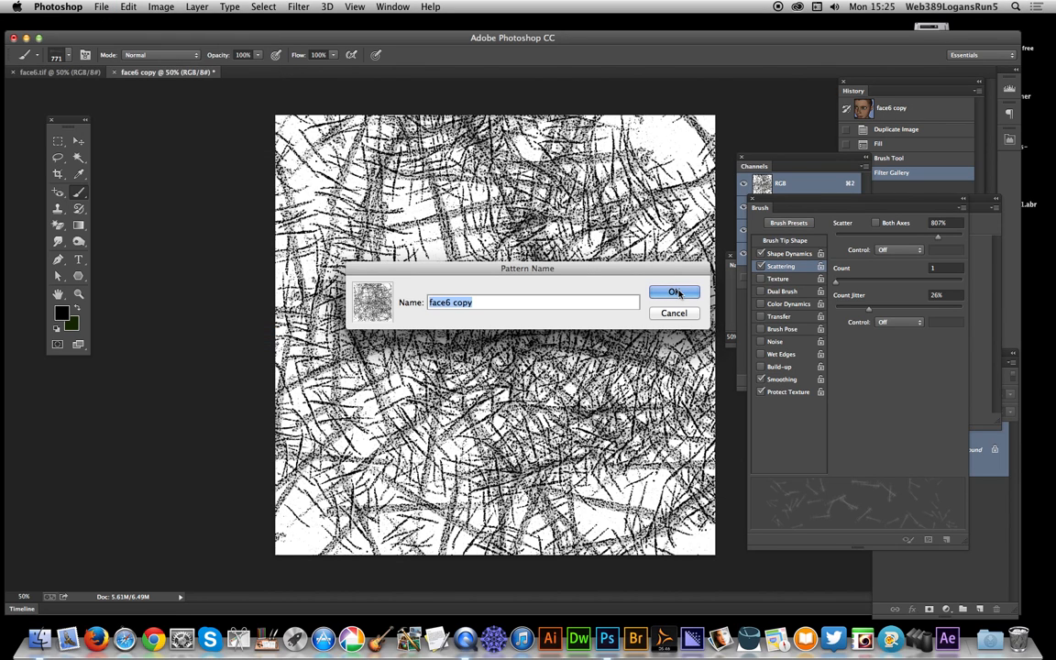
{"action": "left_click", "coordinate": [674, 292]}
- Convert the texture to pure black and white with a Threshold level of 202
{"action": "left_click", "coordinate": [161, 6]}
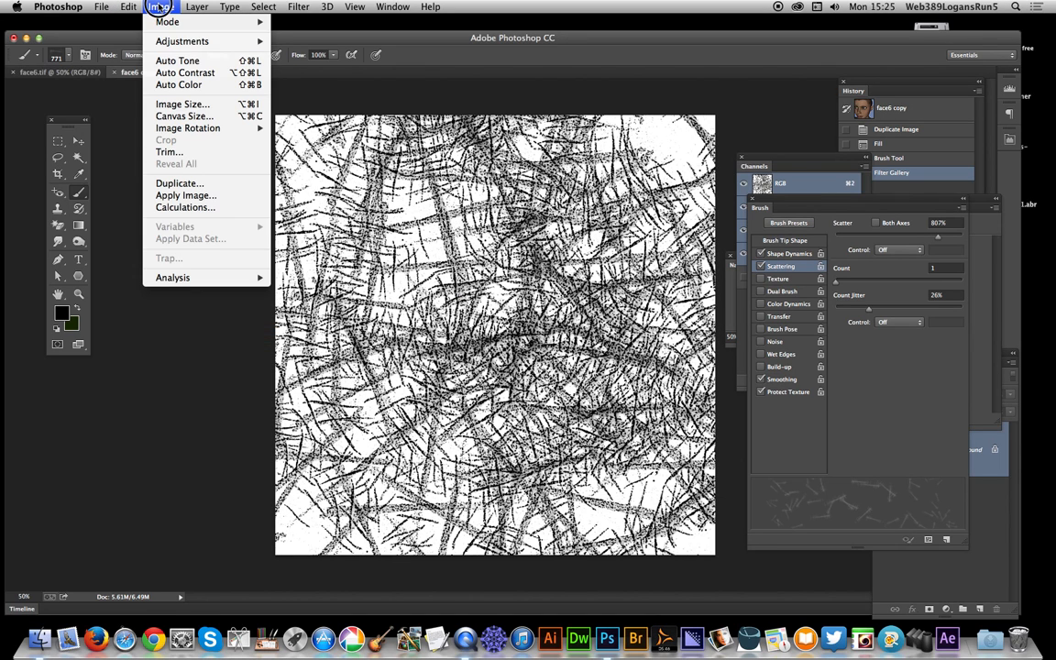
{"action": "mouse_move", "coordinate": [170, 41]}
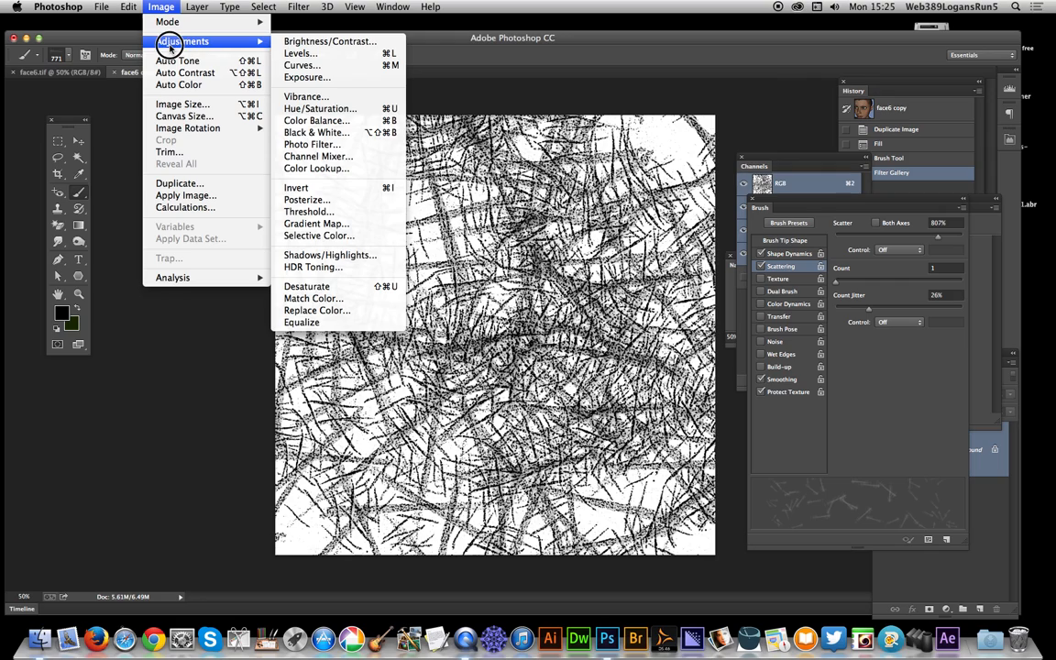
{"action": "left_click", "coordinate": [376, 211]}
{"action": "left_click_drag", "start_coordinate": [724, 320], "coordinate": [770, 323]}
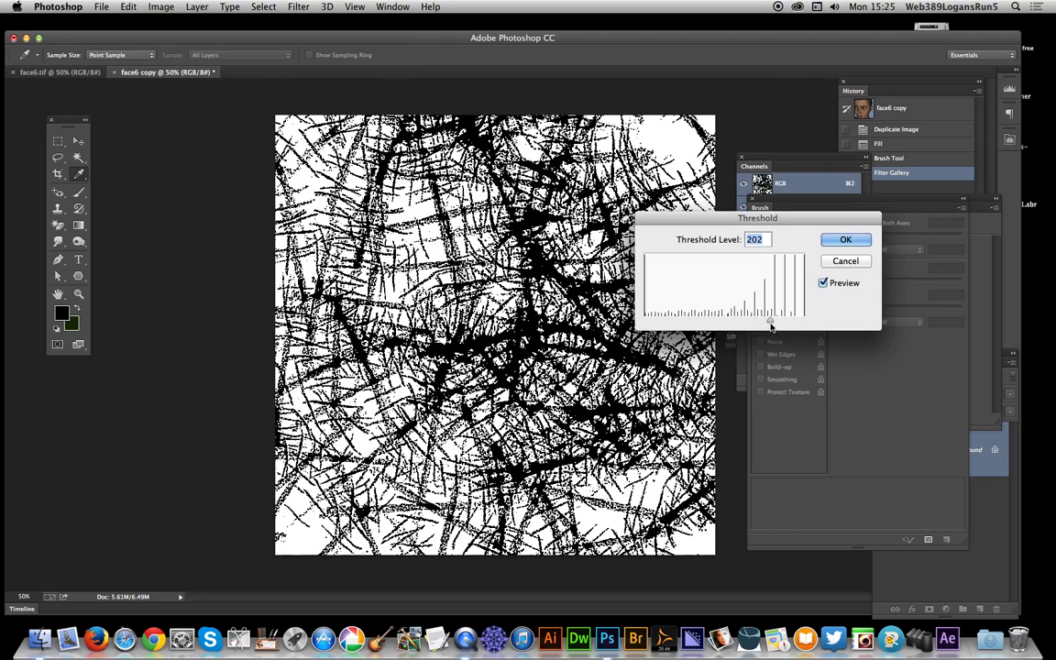
{"action": "left_click", "coordinate": [857, 239]}
- Define the black-and-white threshold texture as a pattern named "face6 copy"
{"action": "left_click", "coordinate": [147, 7]}
{"action": "mouse_move", "coordinate": [129, 7]}
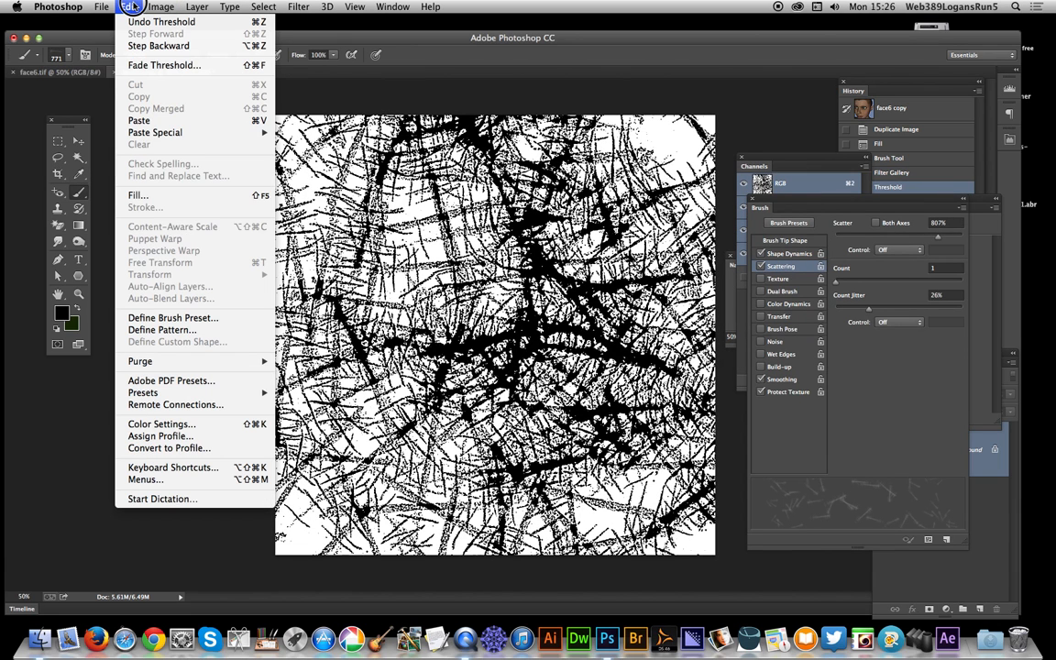
{"action": "left_click", "coordinate": [178, 330]}
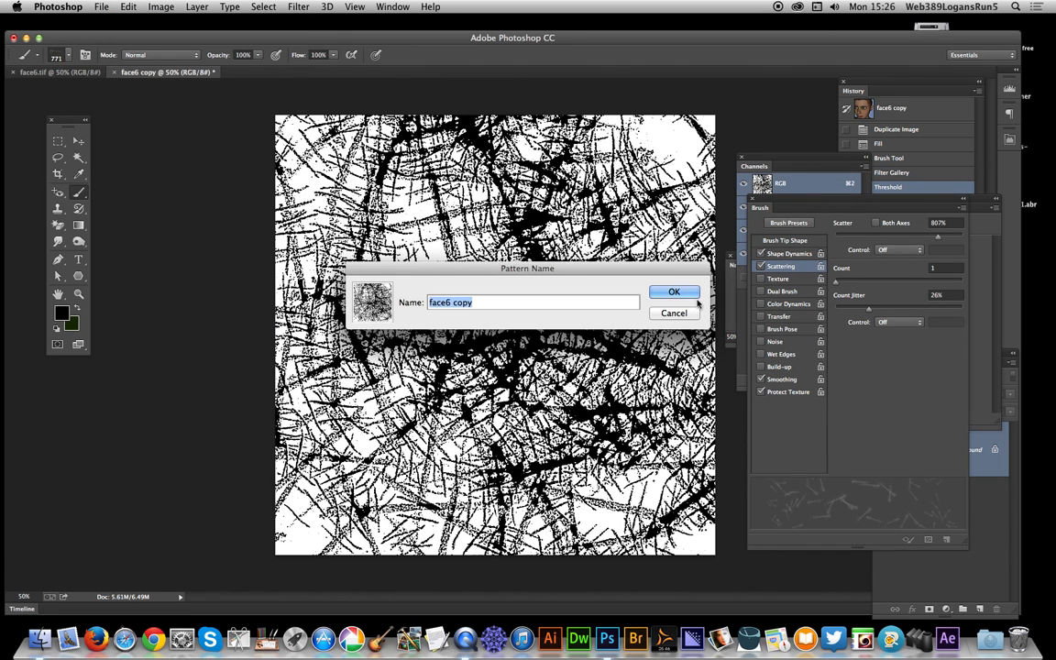
{"action": "left_click", "coordinate": [674, 294]}
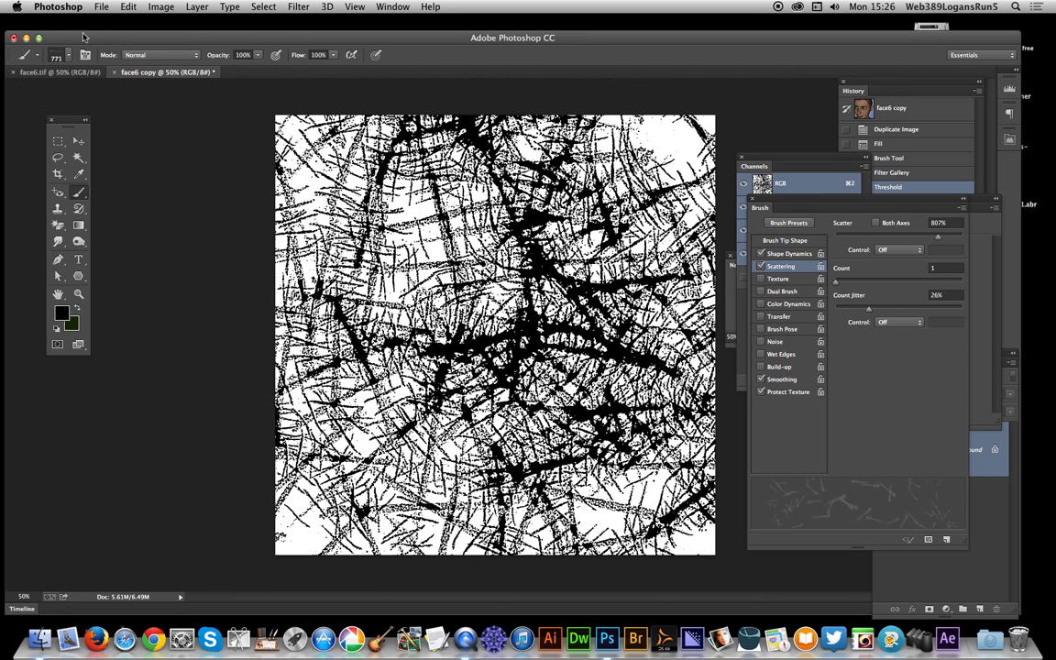
- Return to the original face6.tif, bring up its layers and convert the locked Background into a normal layer
{"action": "left_click", "coordinate": [79, 71]}
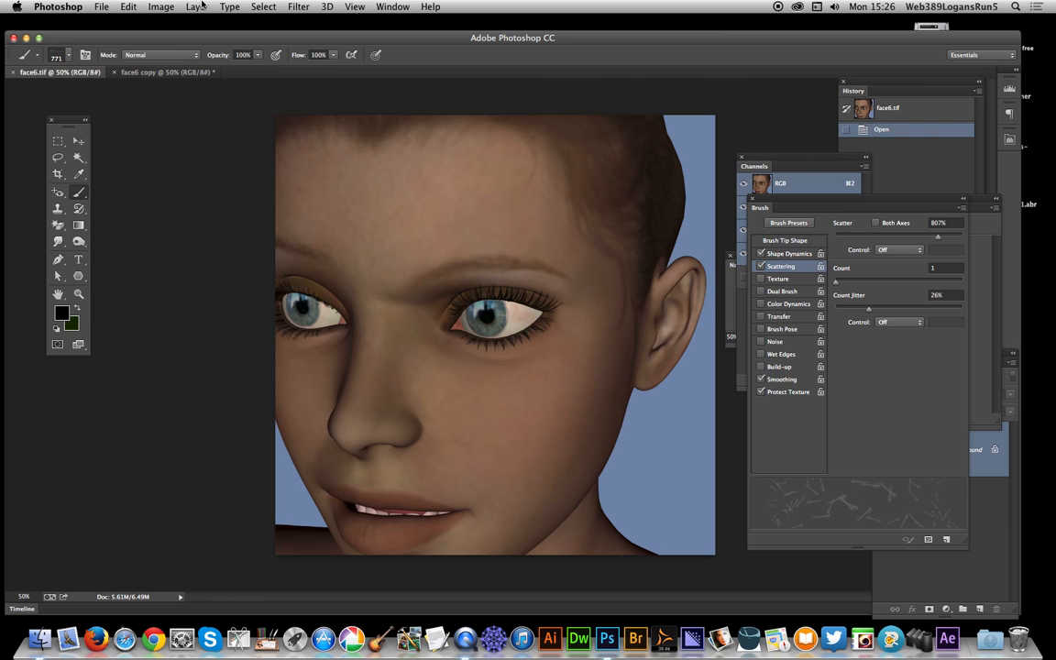
{"action": "left_click", "coordinate": [198, 7]}
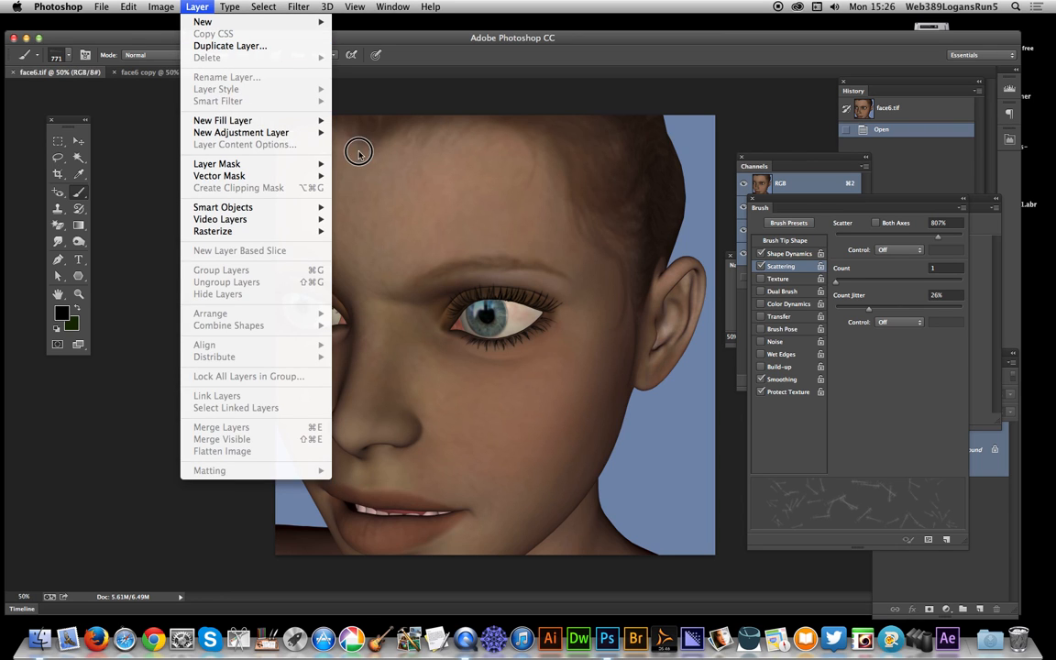
{"action": "left_click", "coordinate": [745, 334]}
{"action": "left_click", "coordinate": [990, 526]}
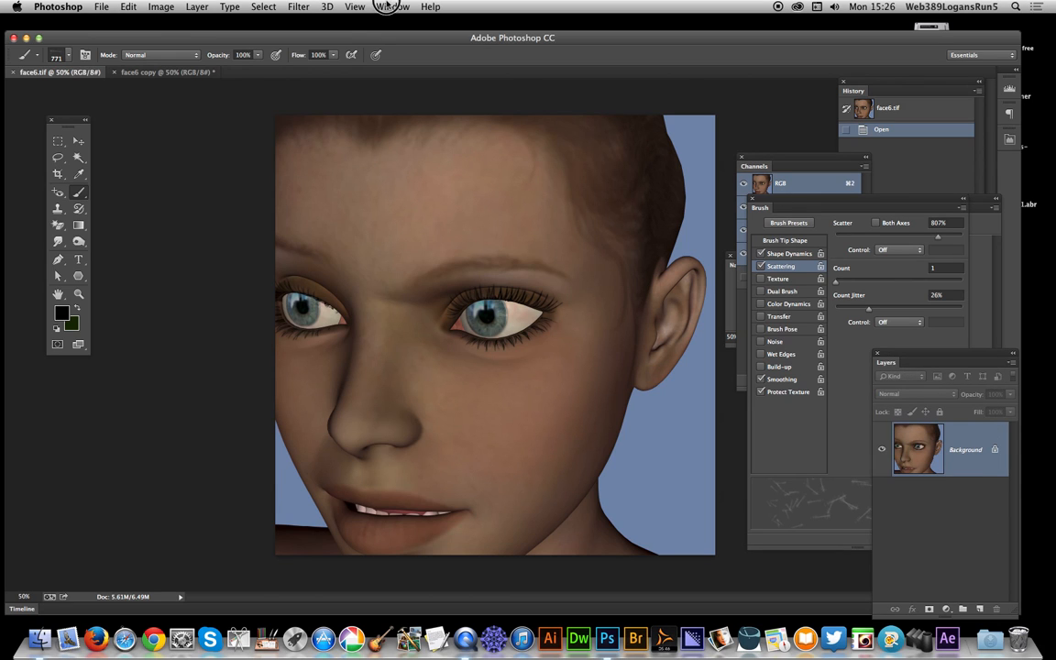
{"action": "left_click", "coordinate": [392, 6]}
{"action": "left_click_drag", "start_coordinate": [432, 243], "coordinate": [920, 456]}
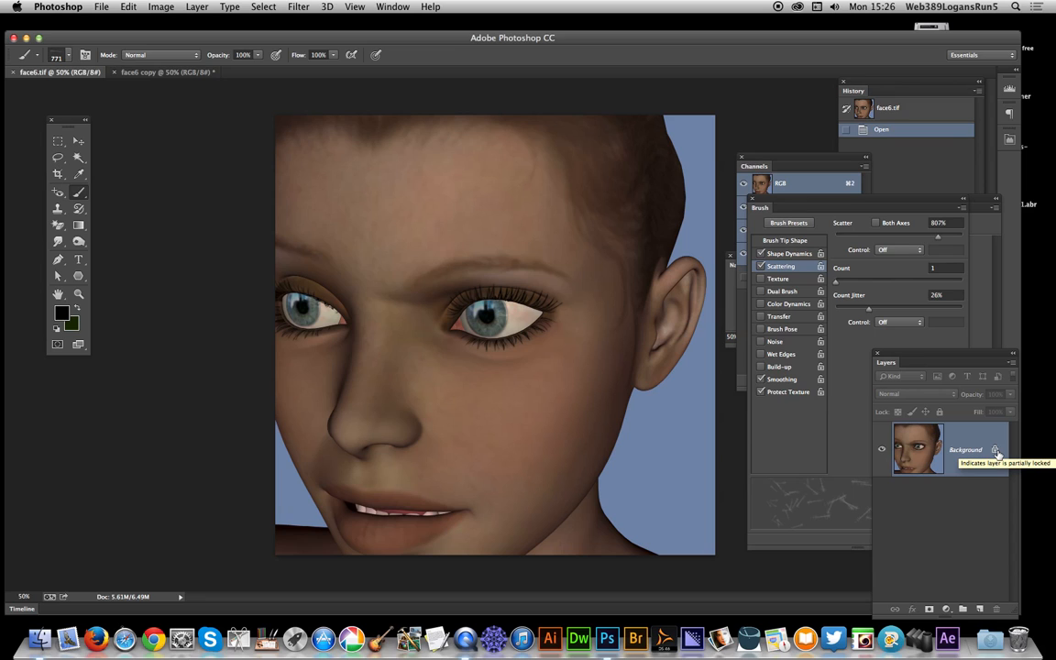
{"action": "left_click", "coordinate": [198, 9]}
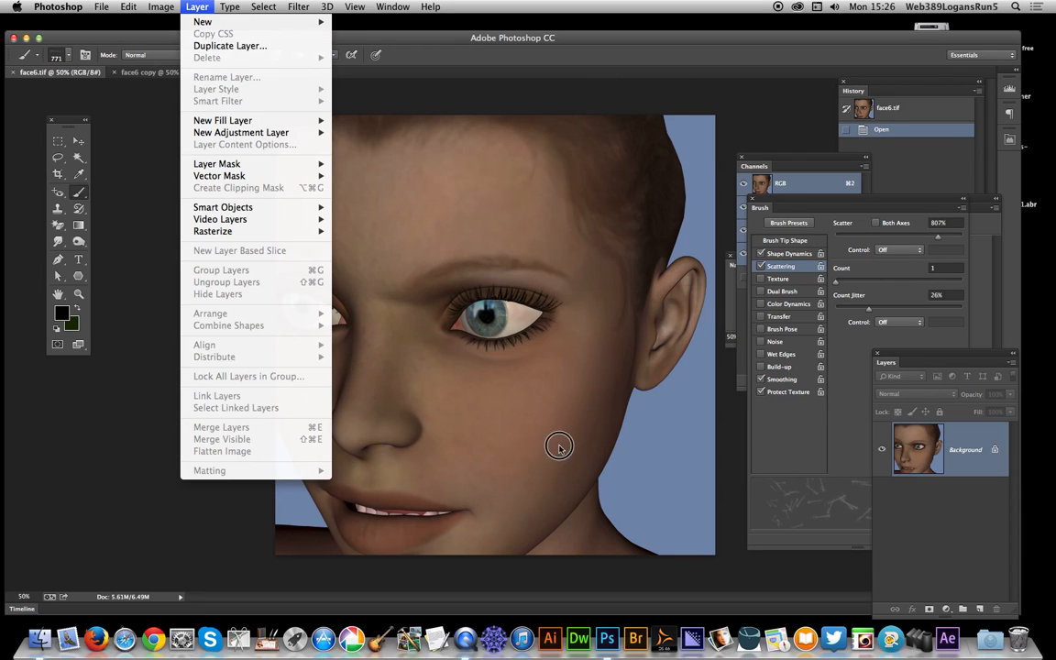
{"action": "left_click", "coordinate": [507, 293]}
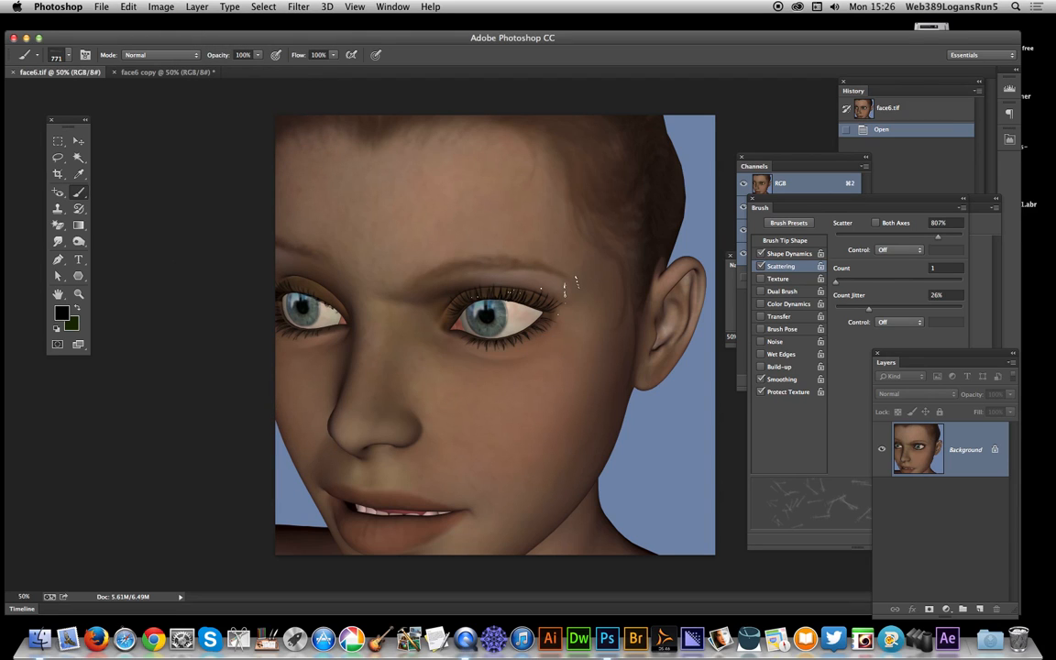
{"action": "left_click", "coordinate": [993, 452]}
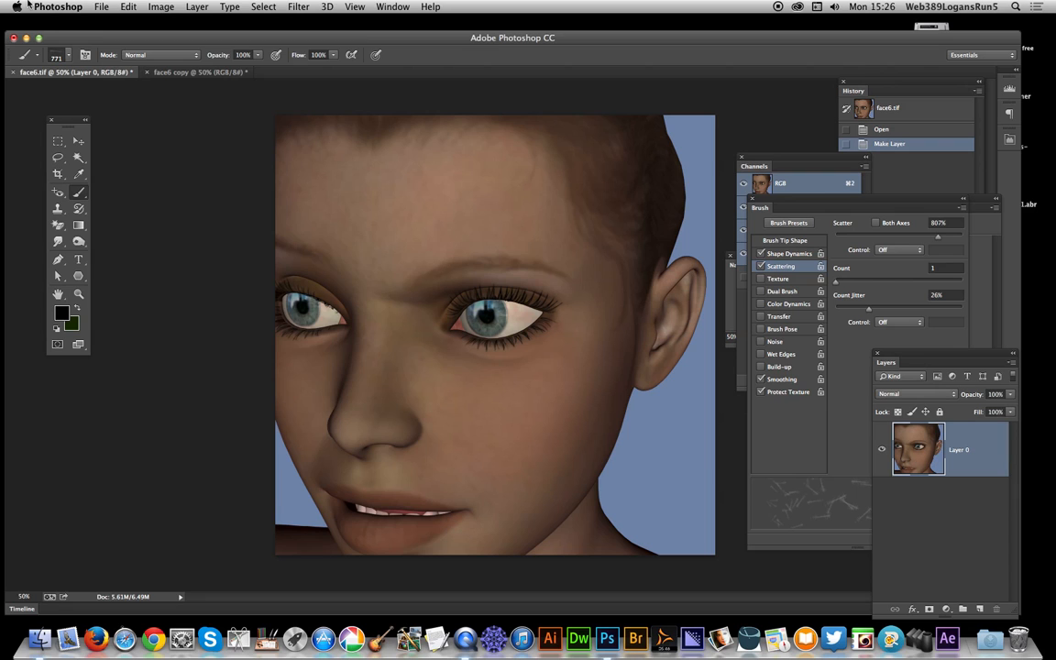
- Add a Bevel & Emboss style to the face layer with depth 1%, size 0 px and soften 0 px
{"action": "left_click", "coordinate": [197, 6]}
{"action": "mouse_move", "coordinate": [229, 90]}
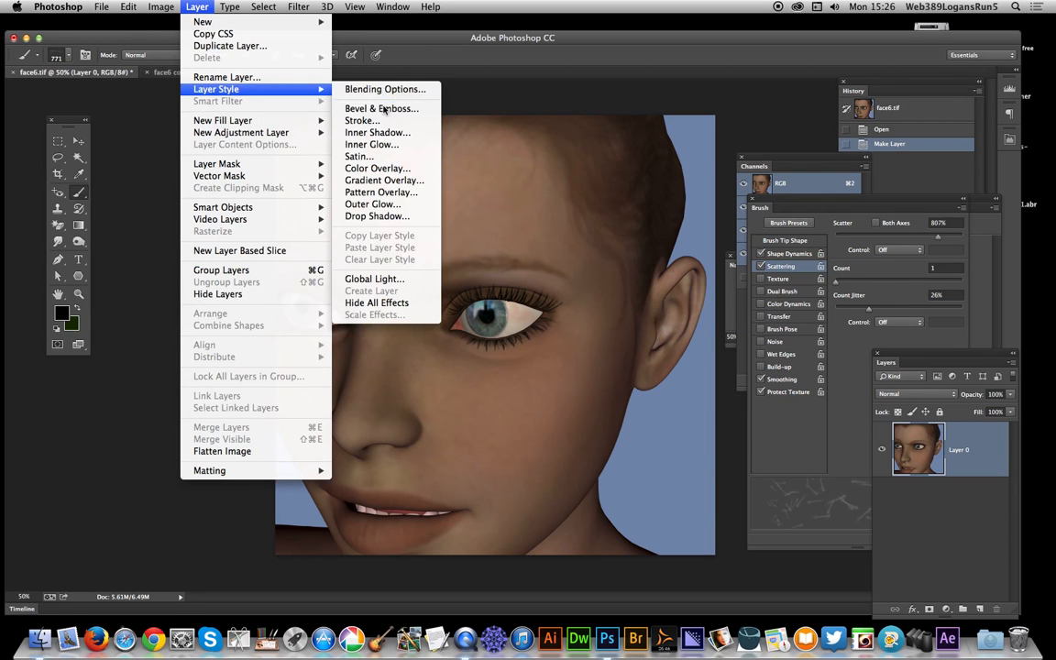
{"action": "left_click", "coordinate": [377, 108]}
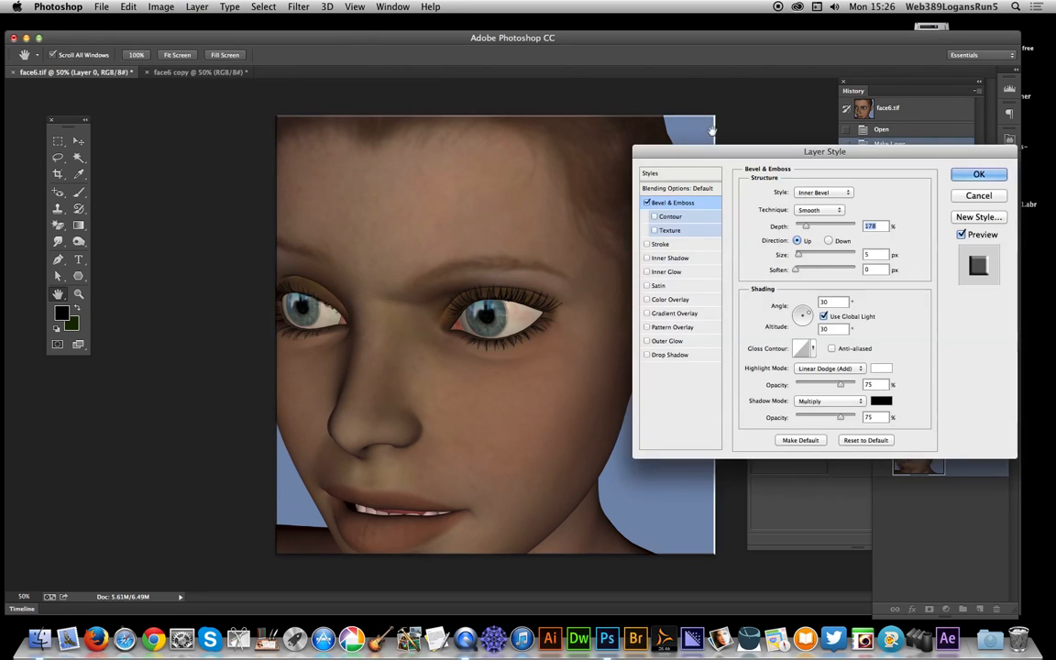
{"action": "left_click_drag", "start_coordinate": [807, 229], "coordinate": [795, 272]}
{"action": "left_click", "coordinate": [795, 271]}
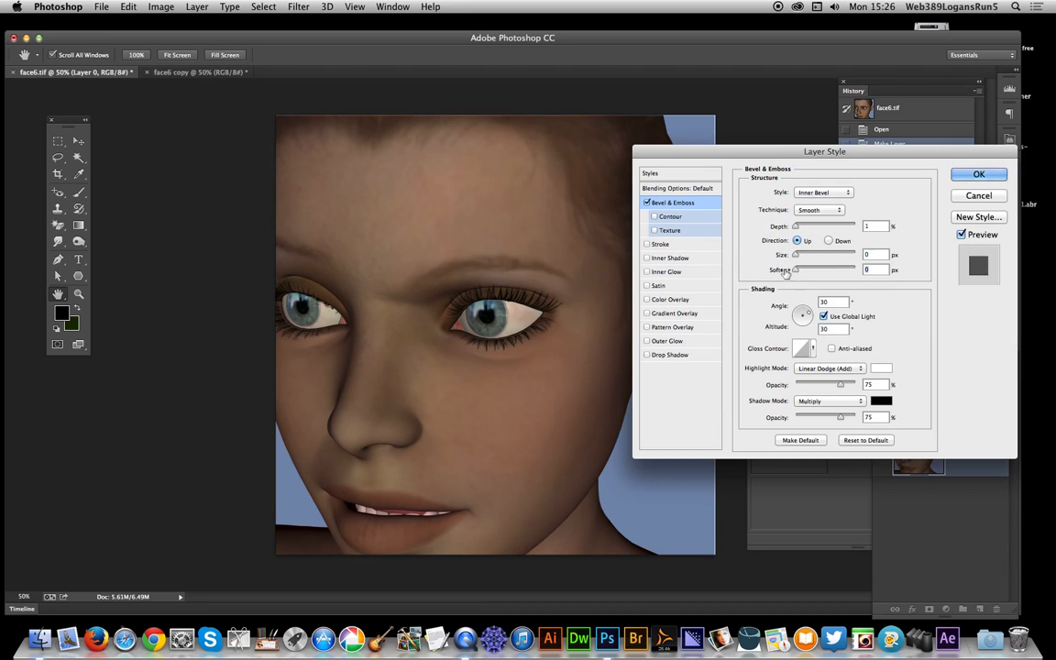
- Enable Texture for the bevel, try the scattered-stroke patterns and choose the dense black-and-white one at the end of the list
{"action": "left_click", "coordinate": [670, 230]}
{"action": "left_click", "coordinate": [811, 203]}
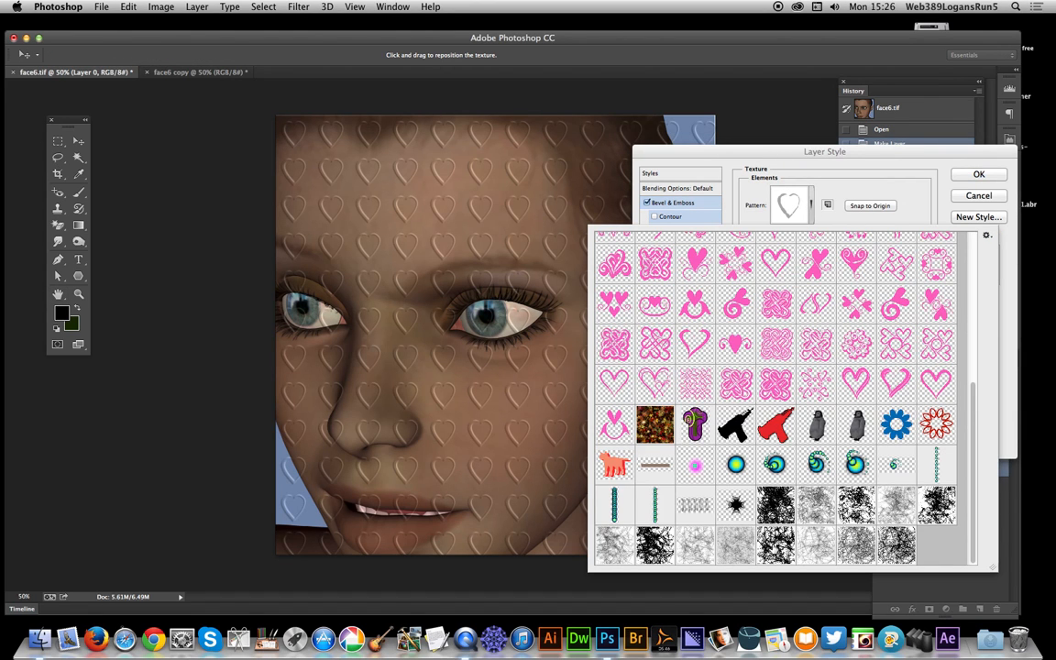
{"action": "left_click", "coordinate": [776, 544]}
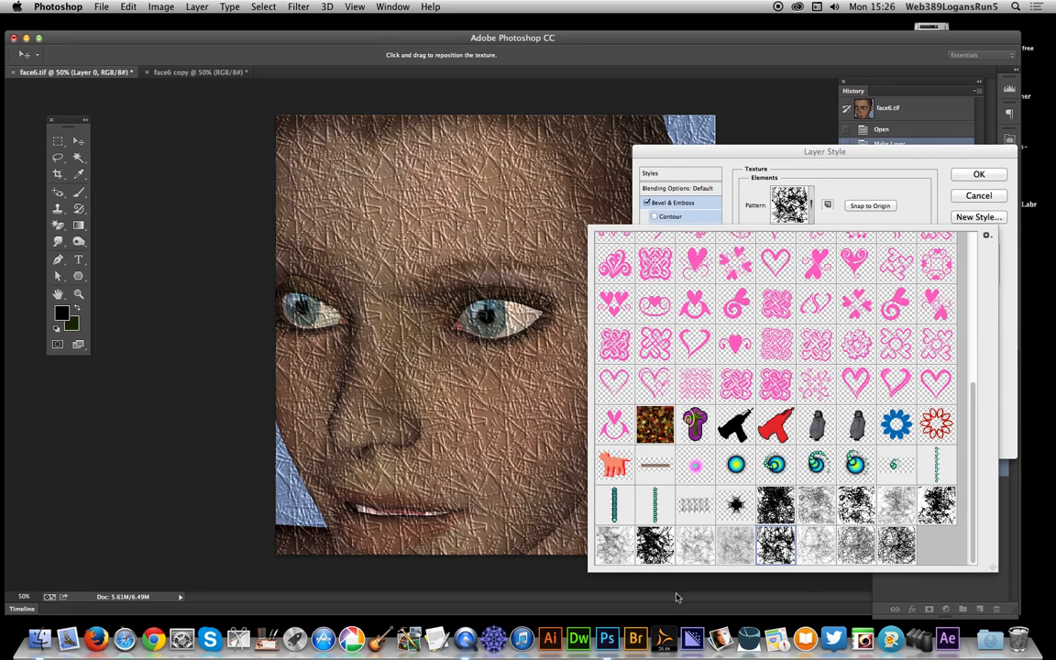
{"action": "left_click", "coordinate": [694, 544]}
{"action": "left_click", "coordinate": [736, 545]}
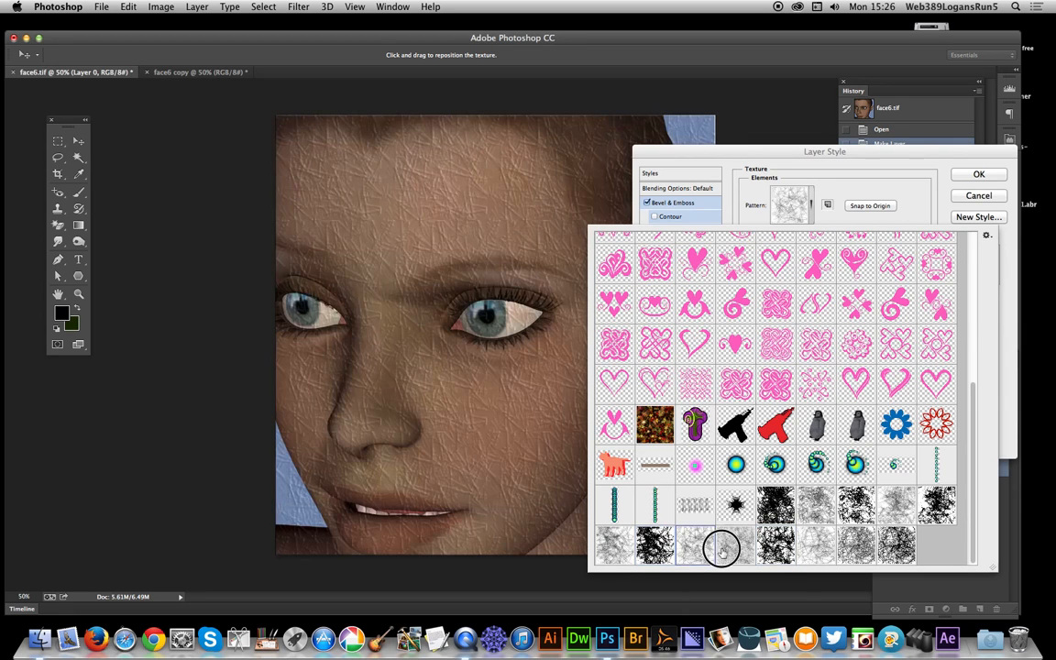
{"action": "left_click", "coordinate": [775, 547]}
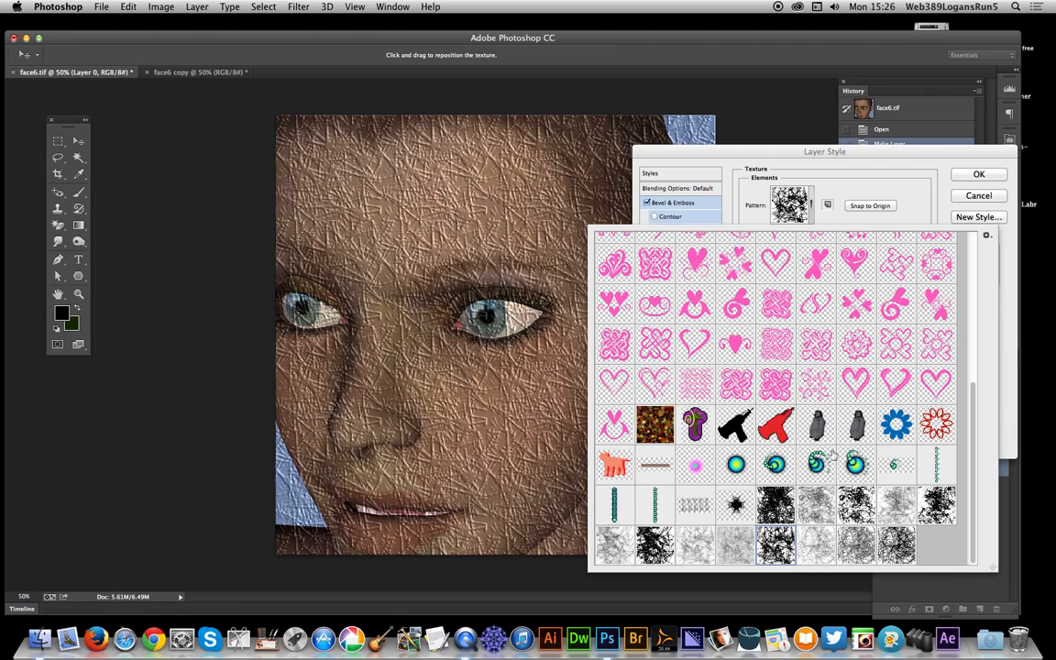
{"action": "left_click", "coordinate": [816, 545]}
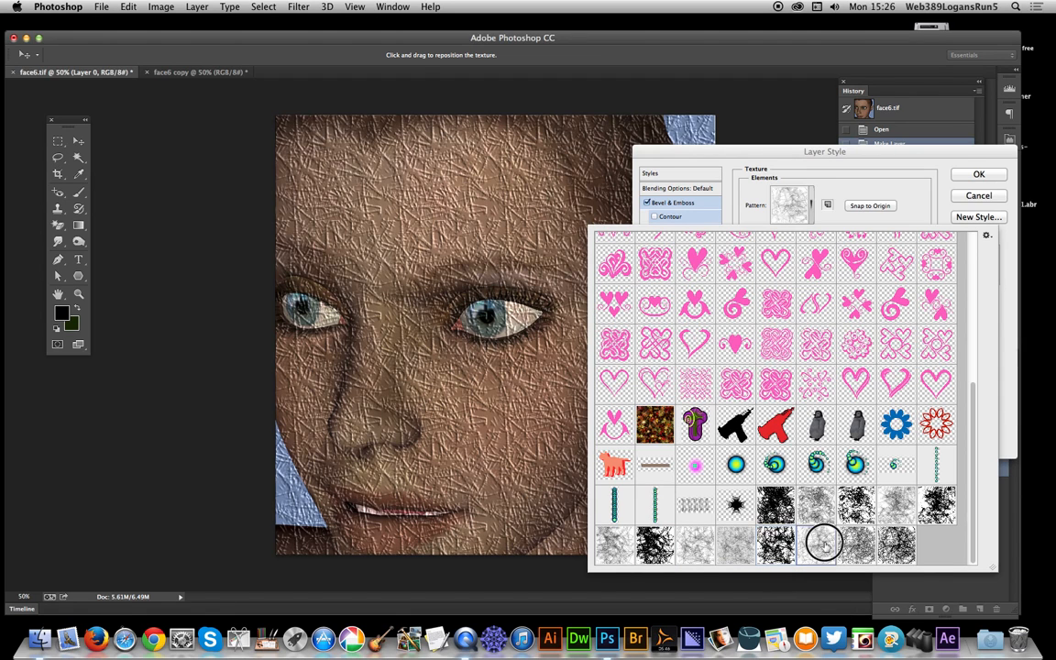
{"action": "left_click", "coordinate": [856, 545]}
{"action": "left_click", "coordinate": [896, 544]}
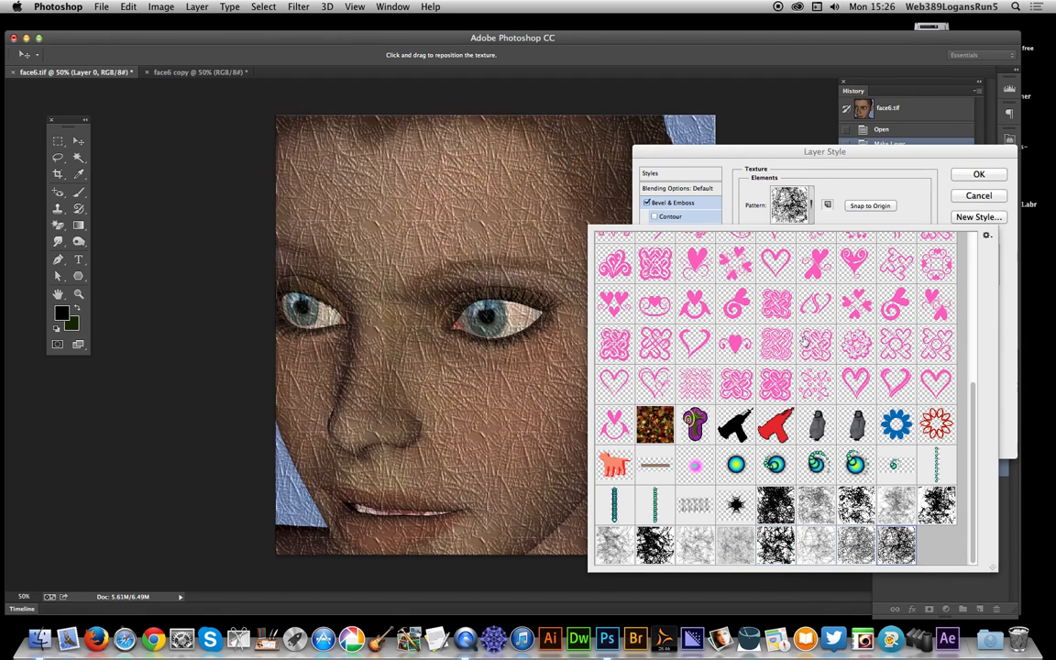
{"action": "left_click", "coordinate": [830, 155]}
- Set the texture's scale to 100% and its depth to -79%
{"action": "left_click_drag", "start_coordinate": [781, 233], "coordinate": [806, 238]}
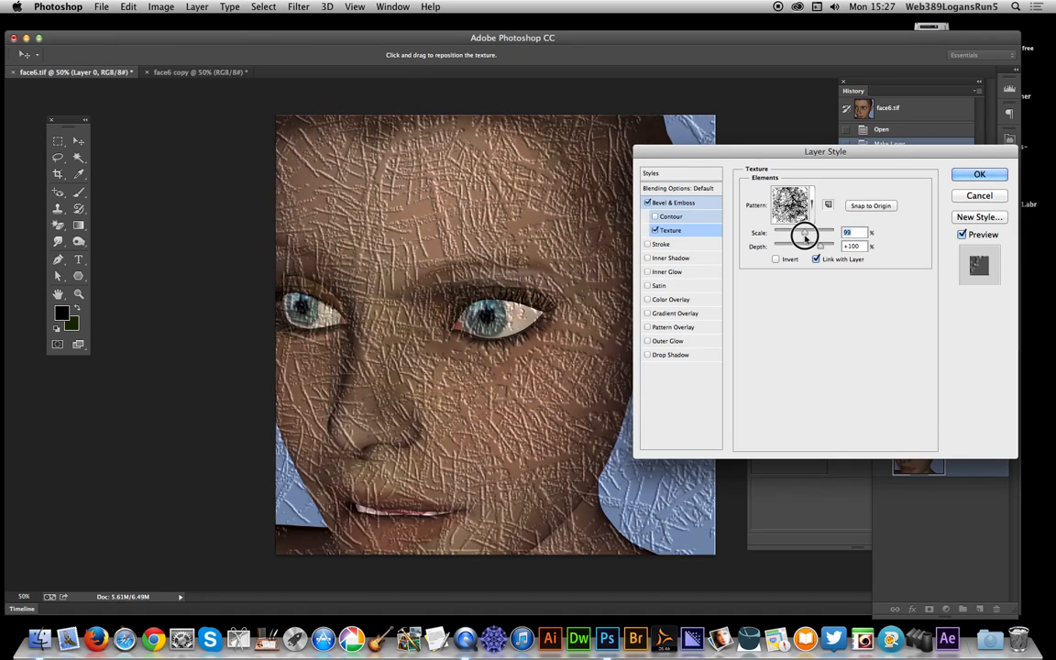
{"action": "left_click_drag", "start_coordinate": [805, 238], "coordinate": [805, 237]}
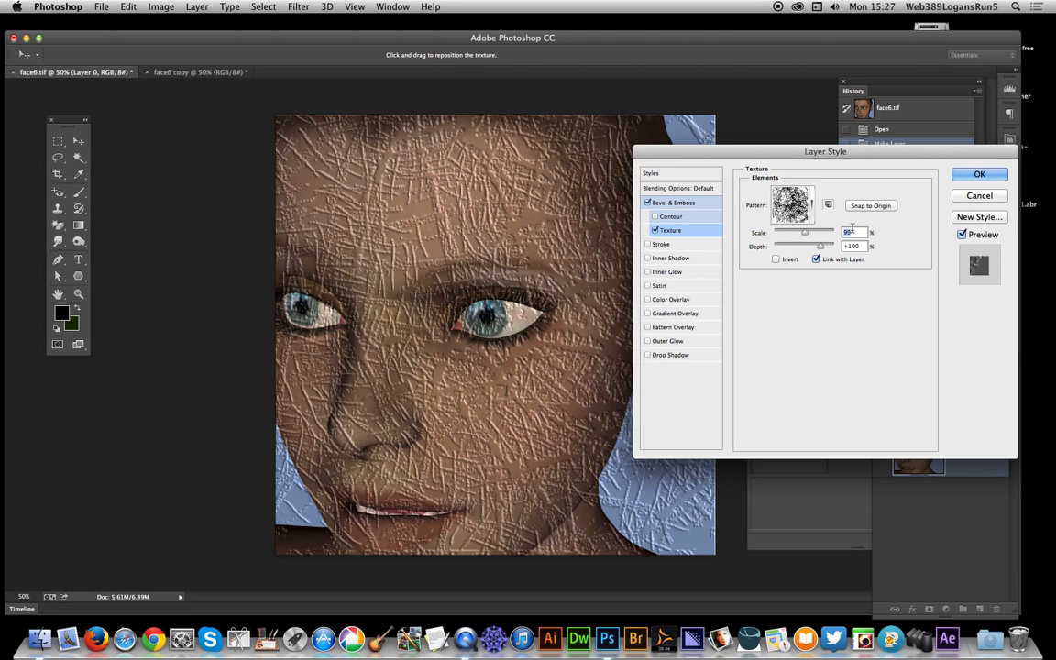
{"action": "left_click", "coordinate": [852, 230]}
{"action": "left_click_drag", "start_coordinate": [855, 232], "coordinate": [808, 223]}
{"action": "type", "text": "100"}
{"action": "key", "text": "Tab"}
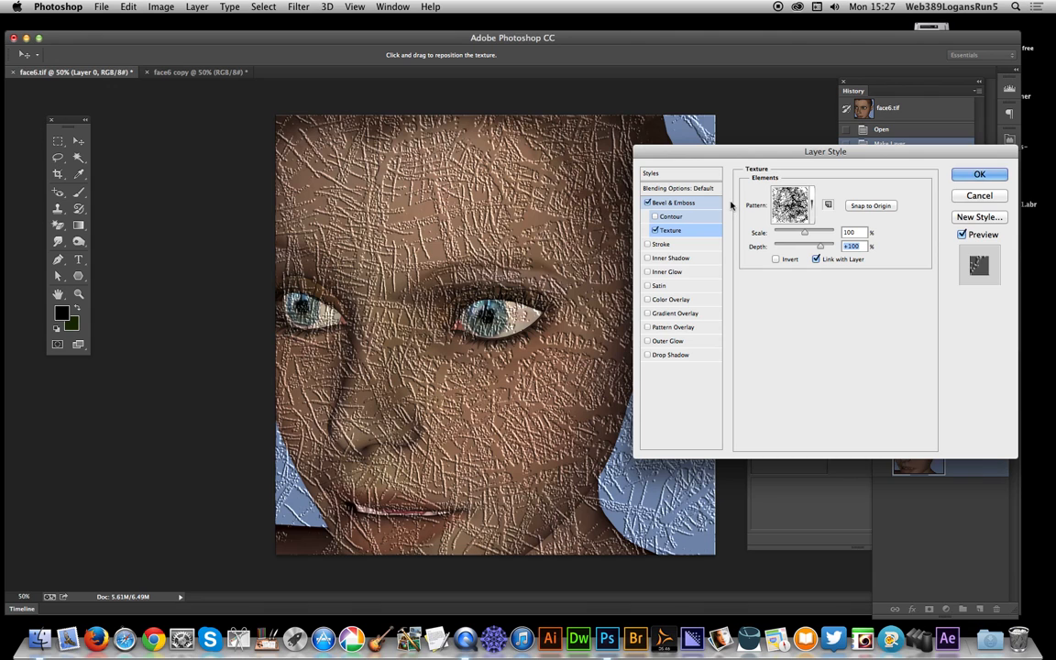
{"action": "left_click_drag", "start_coordinate": [815, 247], "coordinate": [793, 245]}
- Compare the last three scattered-stroke patterns, choose the second-to-last as the bevel texture and apply the layer style
{"action": "left_click", "coordinate": [812, 201]}
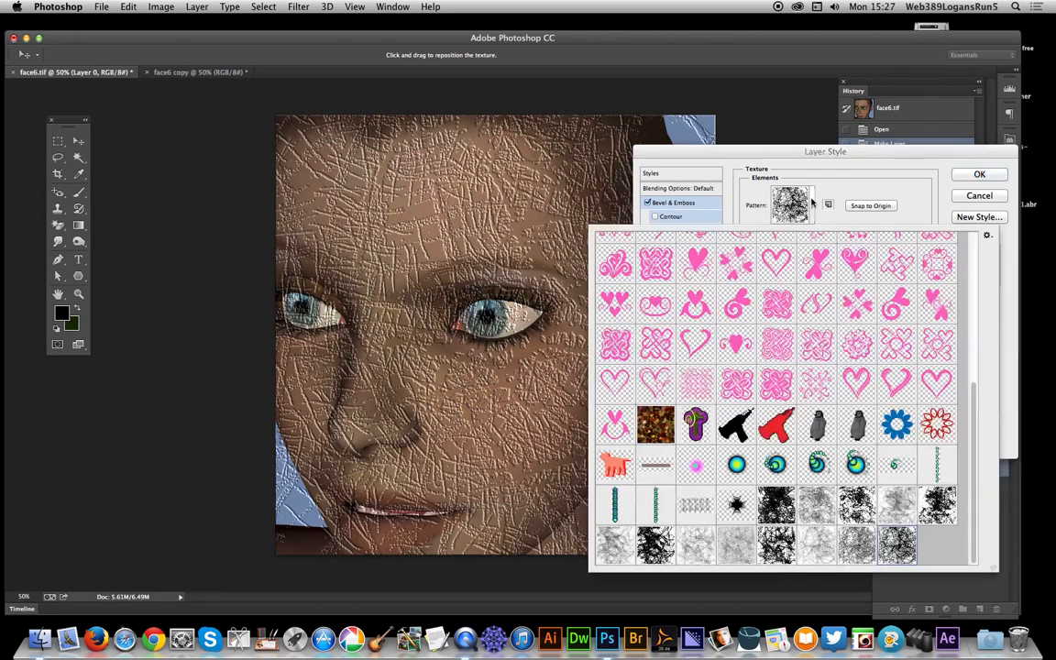
{"action": "left_click", "coordinate": [822, 547]}
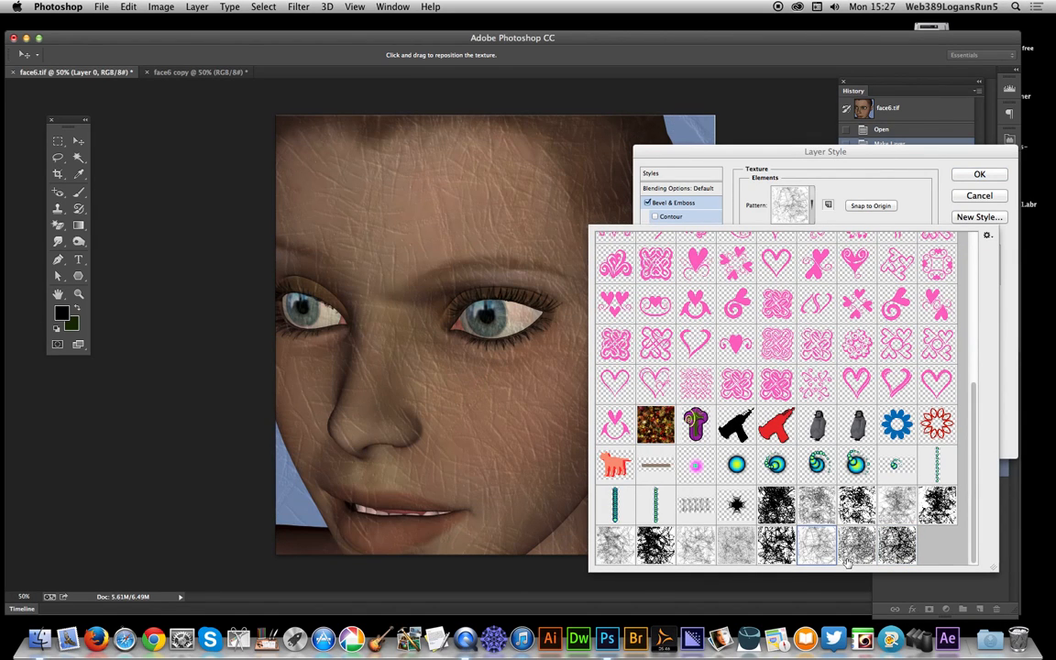
{"action": "left_click", "coordinate": [858, 551]}
{"action": "left_click", "coordinate": [895, 553]}
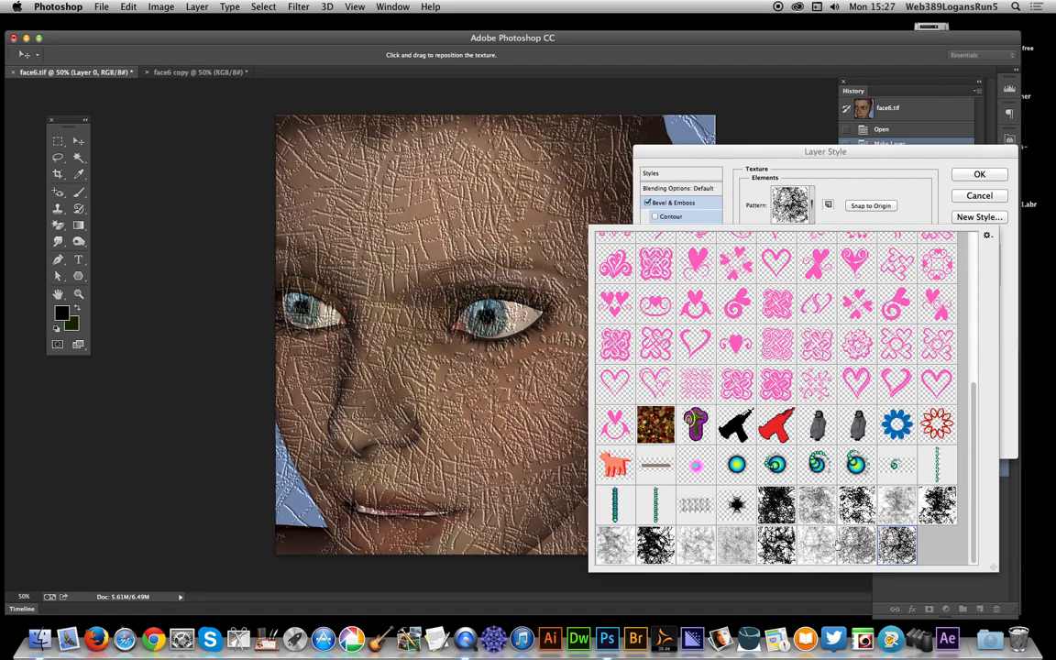
{"action": "left_click", "coordinate": [817, 545]}
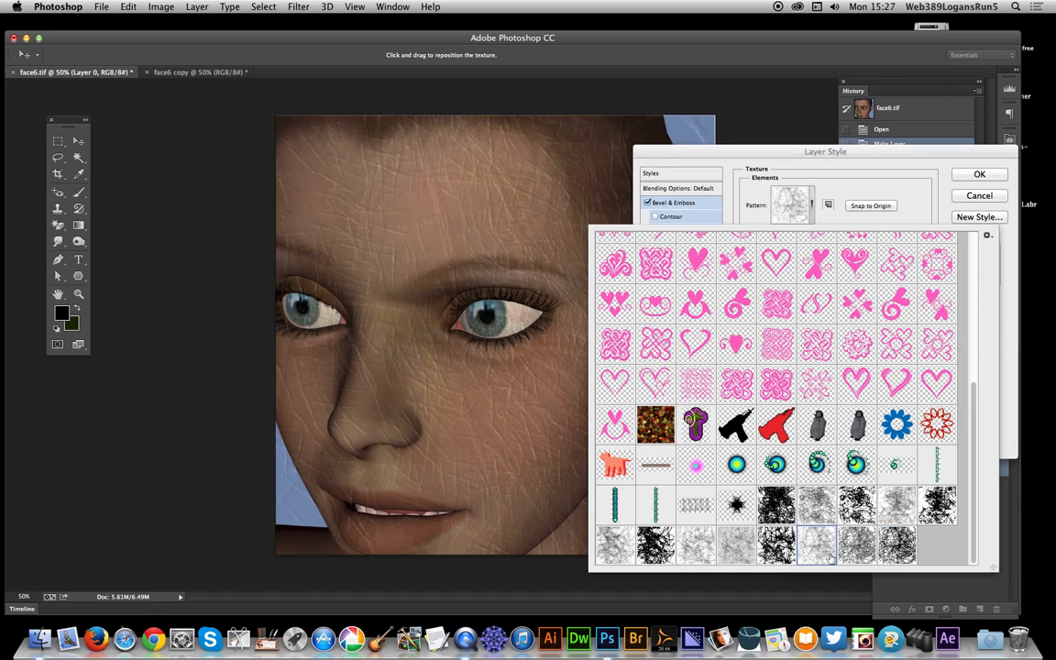
{"action": "left_click", "coordinate": [856, 547]}
{"action": "left_click", "coordinate": [754, 175]}
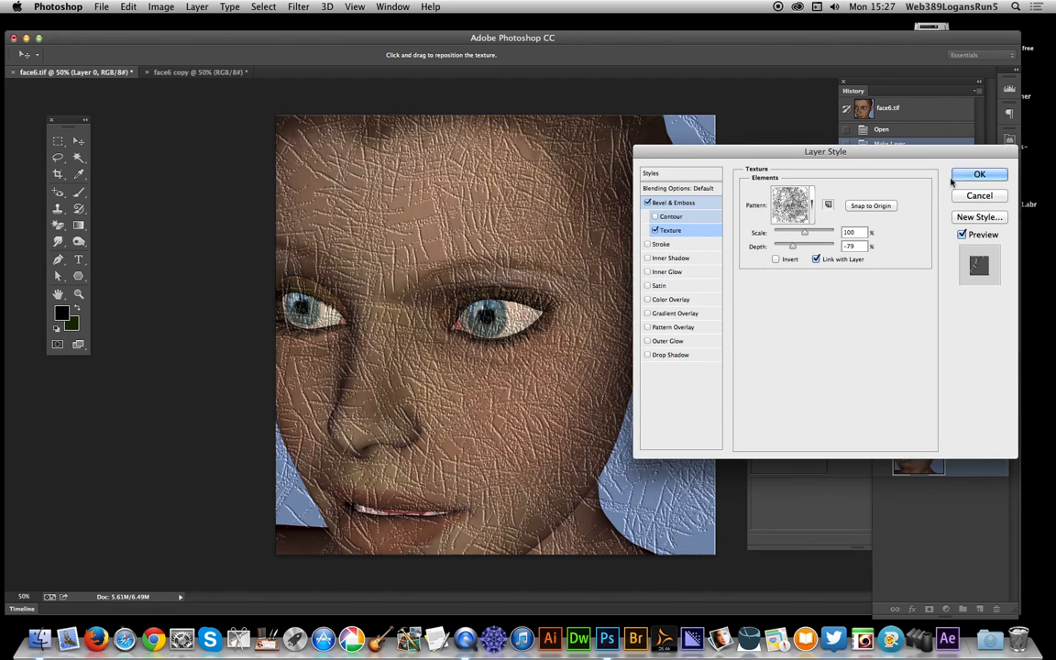
{"action": "left_click", "coordinate": [990, 174]}
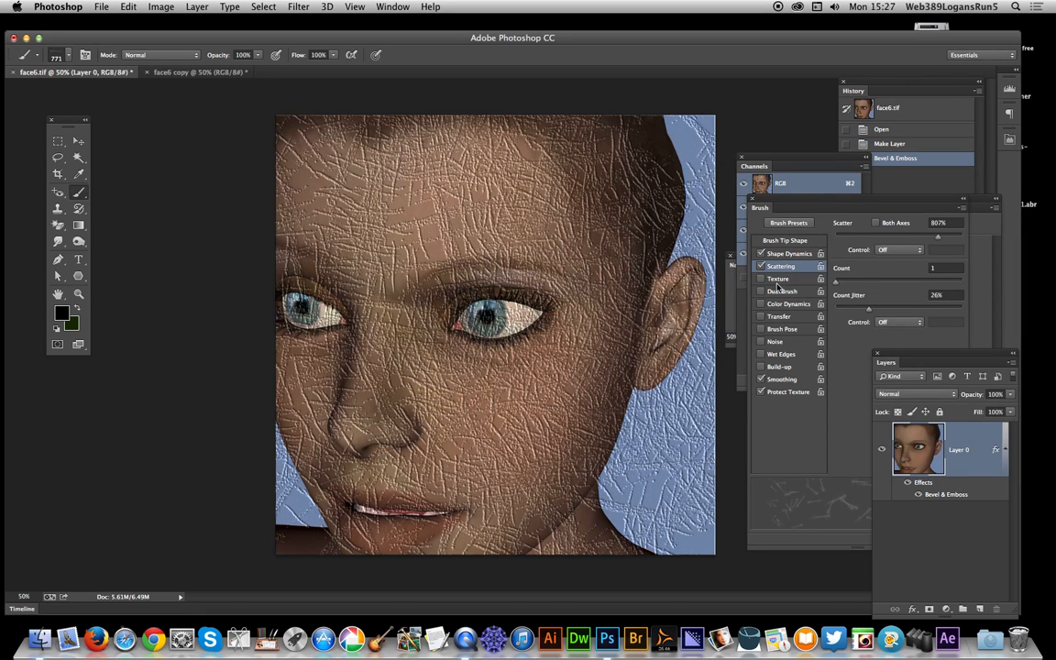
- Reopen the layer's Bevel & Emboss settings and set the light angle to 180° and altitude to 53°
{"action": "double_click", "coordinate": [945, 496]}
{"action": "left_click_drag", "start_coordinate": [744, 149], "coordinate": [631, 143]}
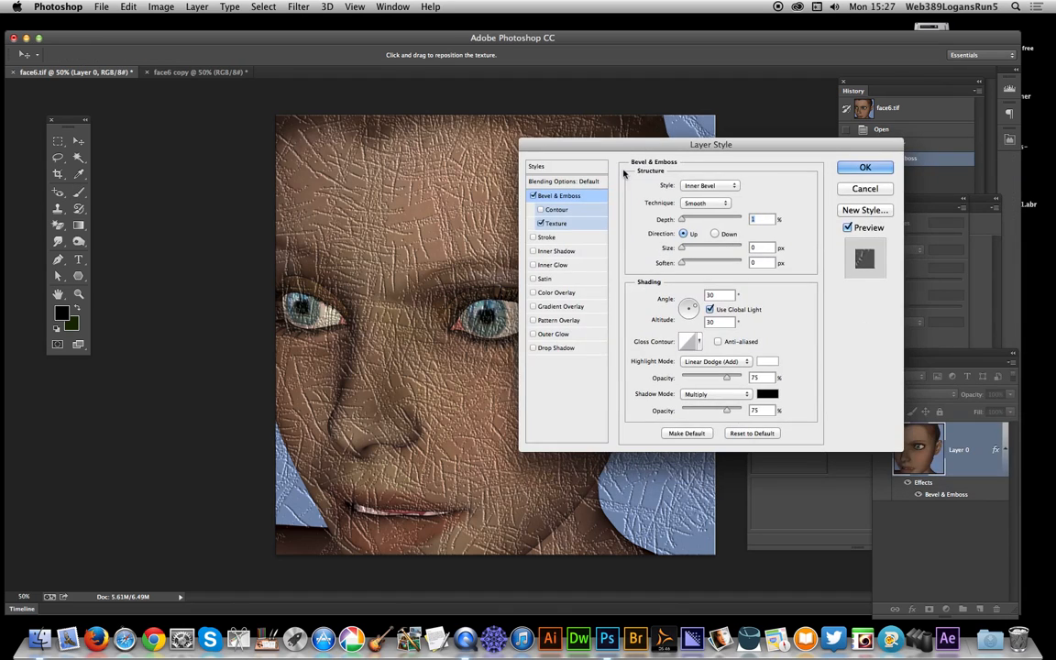
{"action": "left_click_drag", "start_coordinate": [697, 309], "coordinate": [685, 312]}
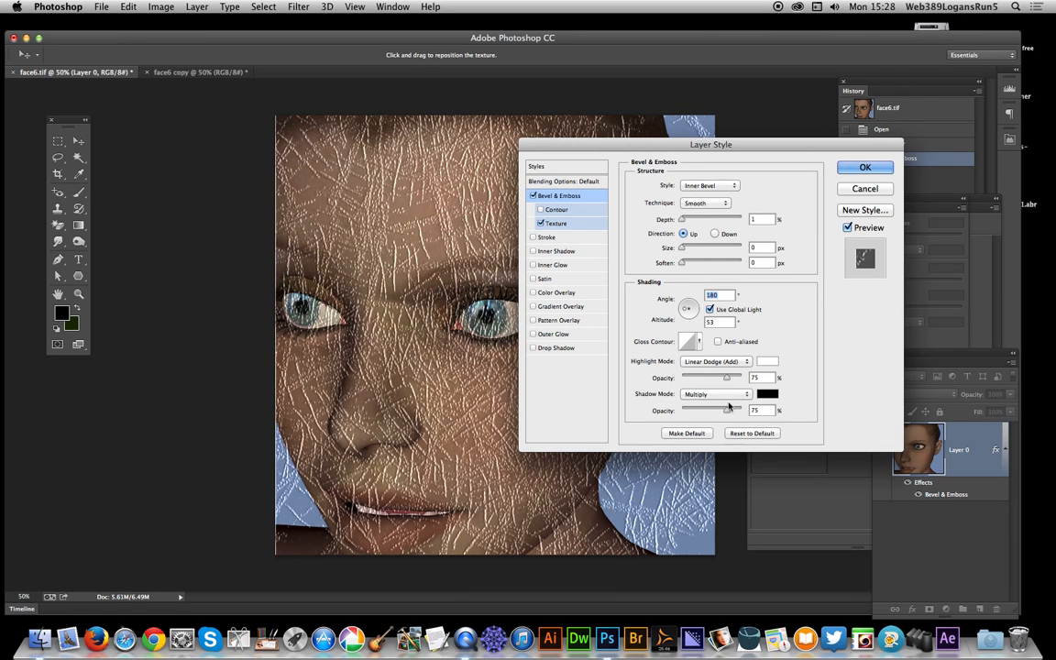
- Set the bevel texture's depth to +75% and its scale to 101%
{"action": "left_click", "coordinate": [563, 226]}
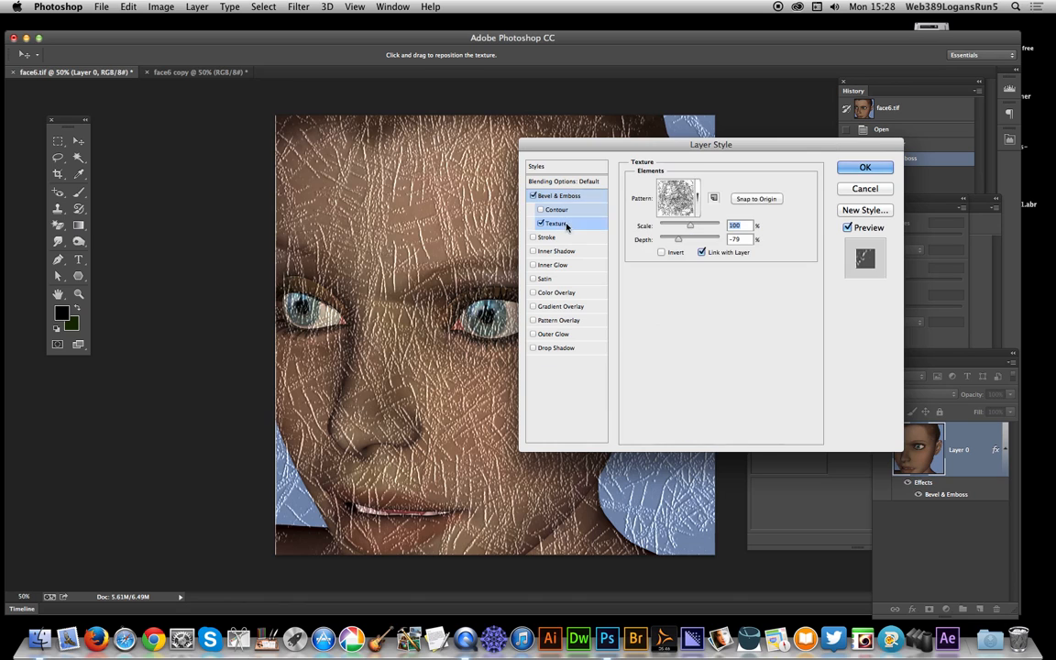
{"action": "mouse_move", "coordinate": [691, 225]}
{"action": "left_mouse_down"}
{"action": "mouse_move", "coordinate": [703, 229]}
{"action": "mouse_move", "coordinate": [686, 237]}
{"action": "mouse_move", "coordinate": [704, 243]}
{"action": "left_mouse_up"}
{"action": "left_click", "coordinate": [691, 227]}
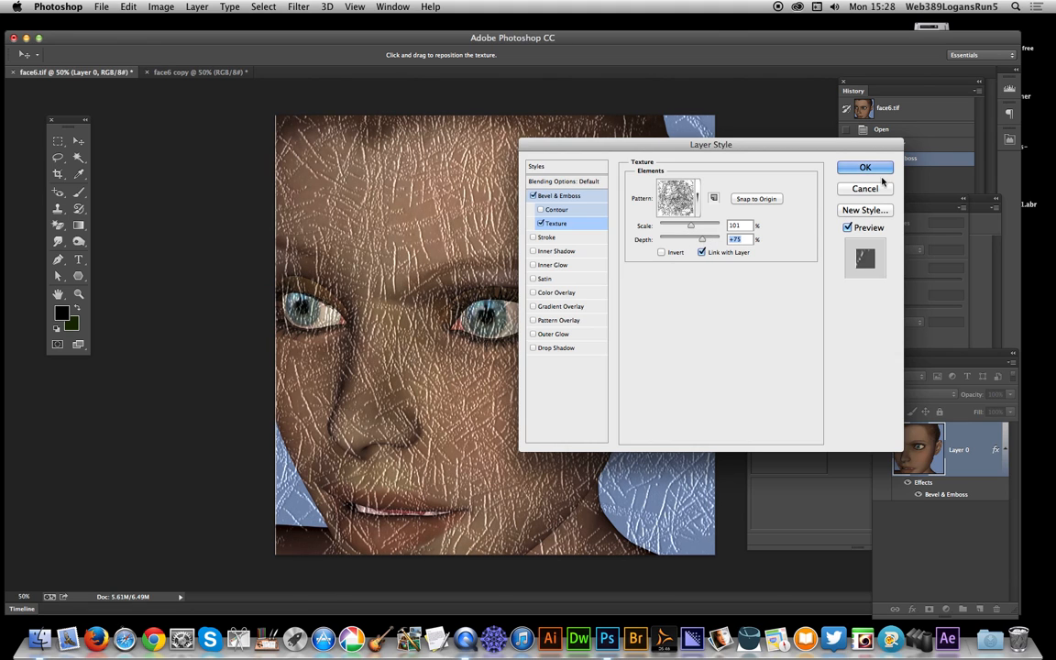